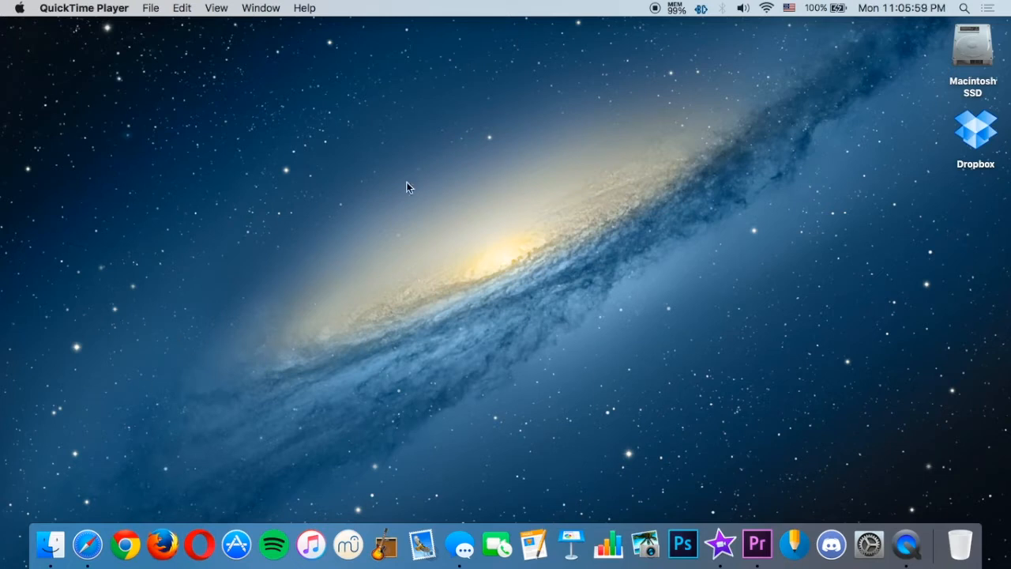
Check the Mac's overview, display and storage details in About This Mac, and close the window.
left_click(19, 8)
left_click(59, 25)
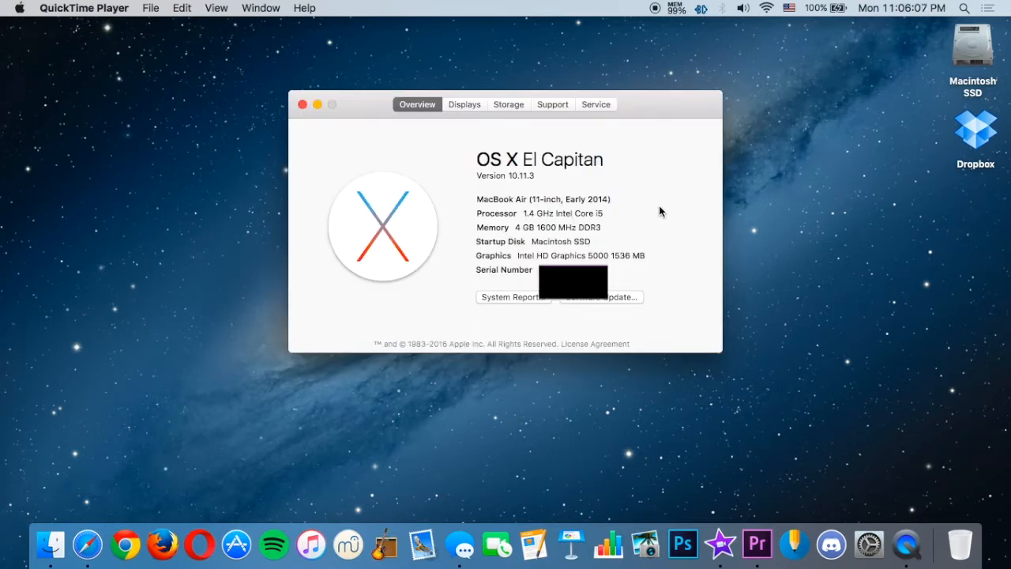
left_click(465, 106)
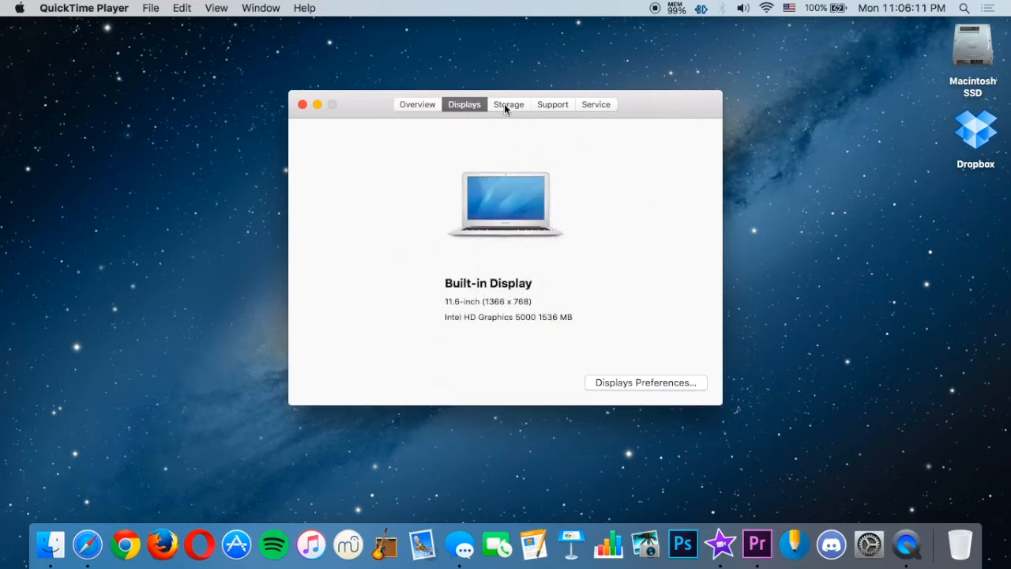
left_click(504, 104)
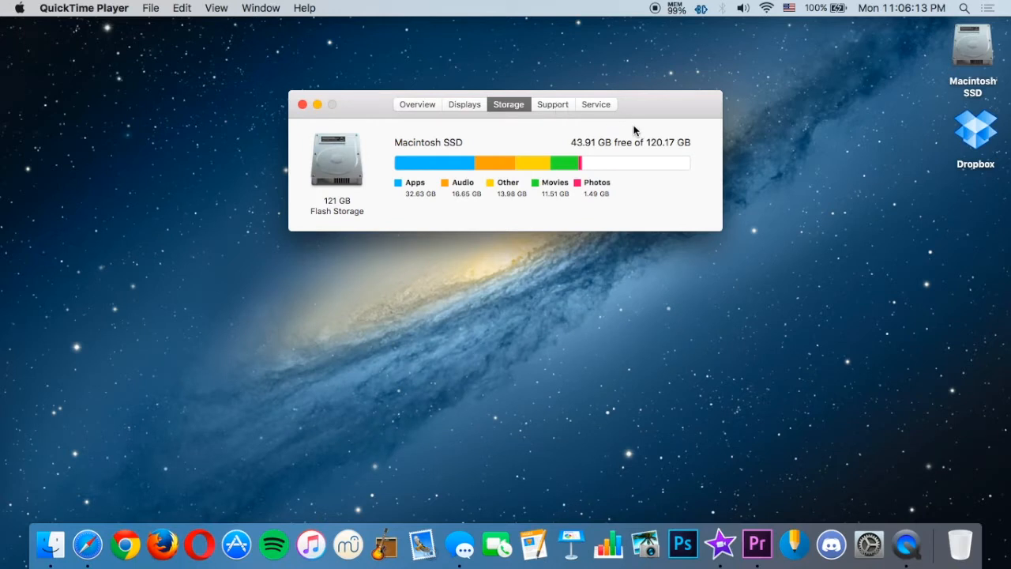
left_click(418, 105)
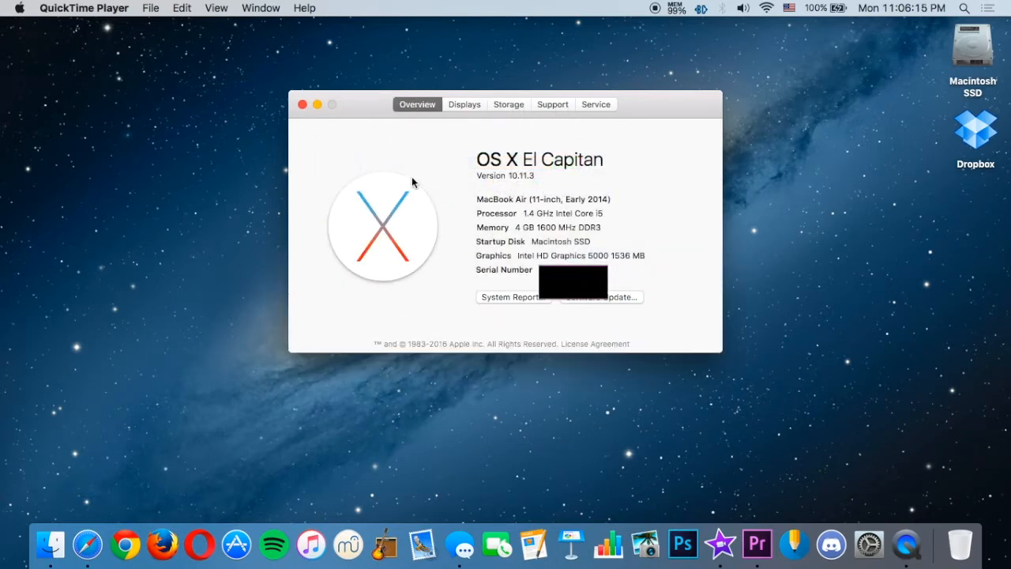
key("super+w")
left_click(657, 278)
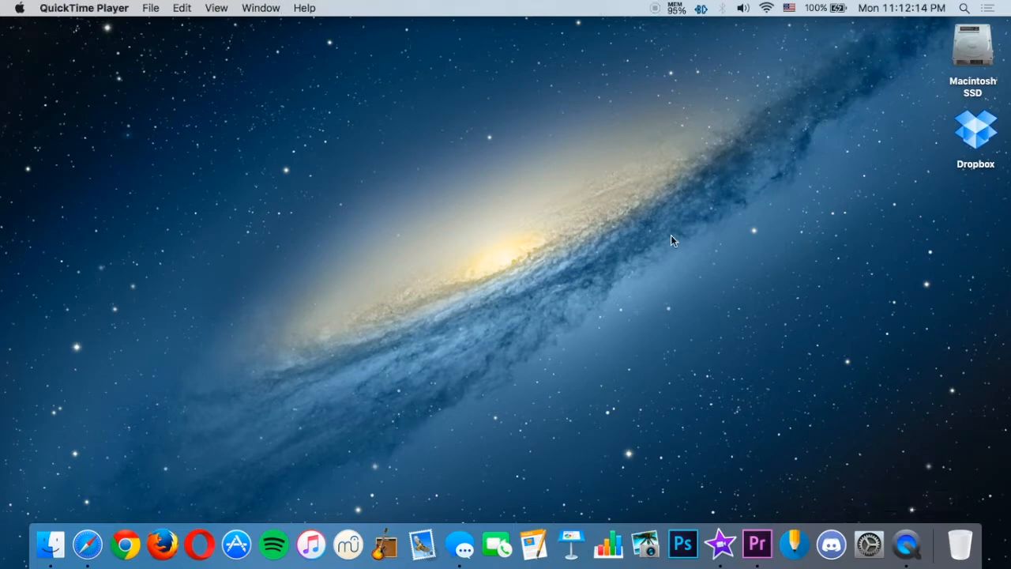
left_click(972, 49)
key("space")
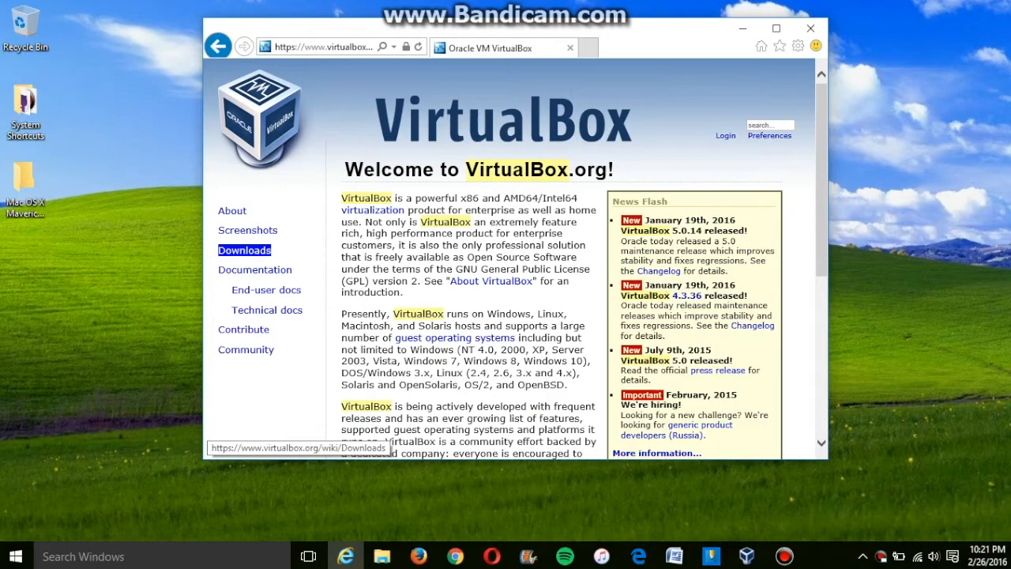
View the Downloads page of the VirtualBox website with its platform packages and extension pack, and put the browser away.
left_click(776, 29)
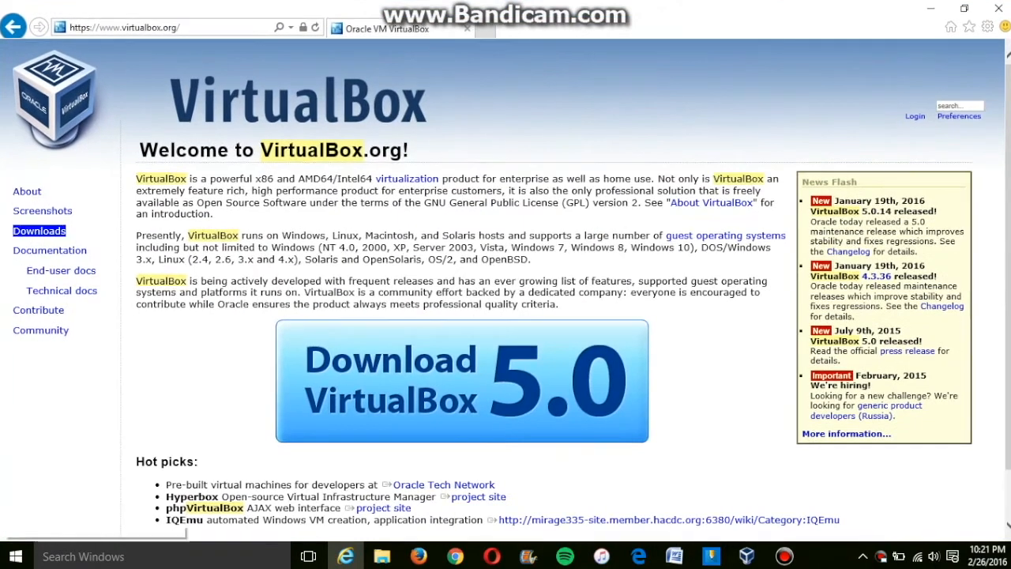
left_click(39, 231)
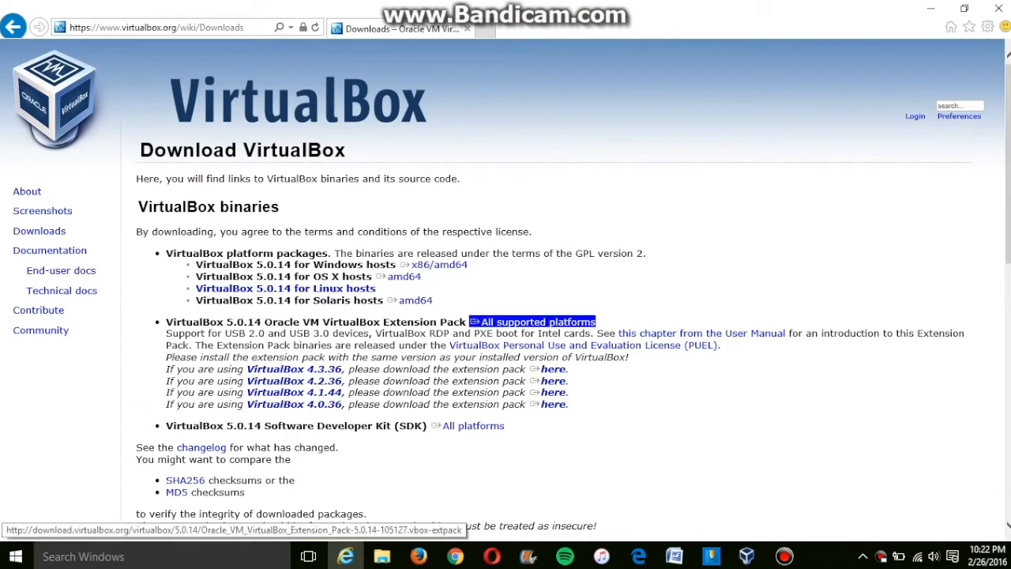
left_click(931, 8)
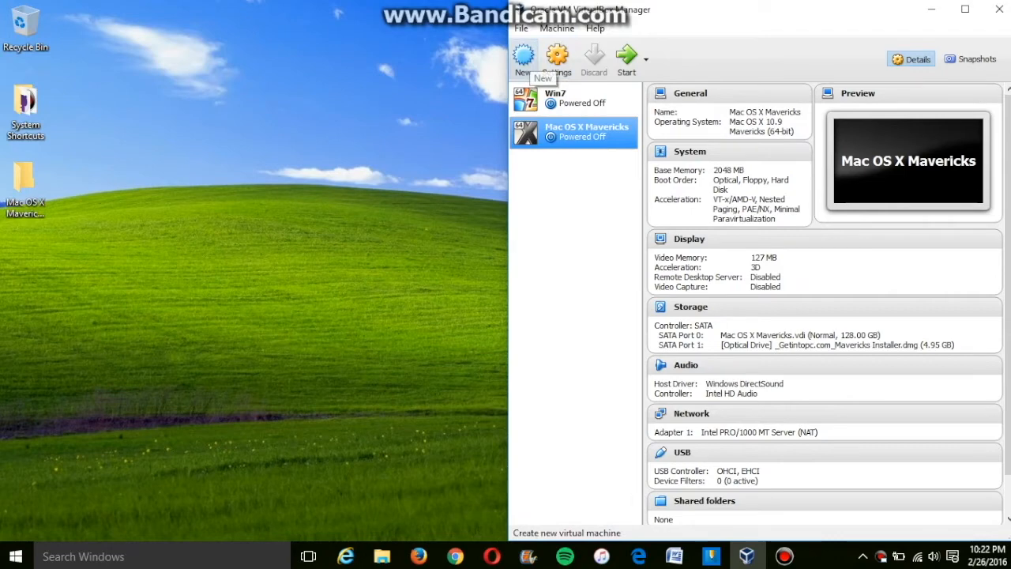
Start a new virtual machine named "Mac OS X Mavericks Tutorial" with the type Mac OS X and version Mac OS X 10.9 Mavericks (64-bit).
left_click(523, 57)
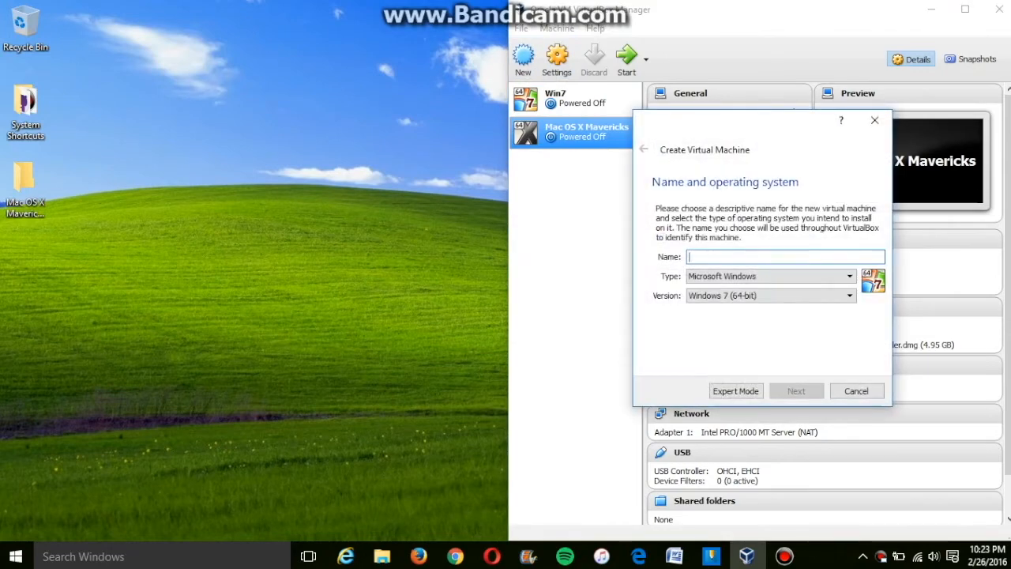
type("Mac")
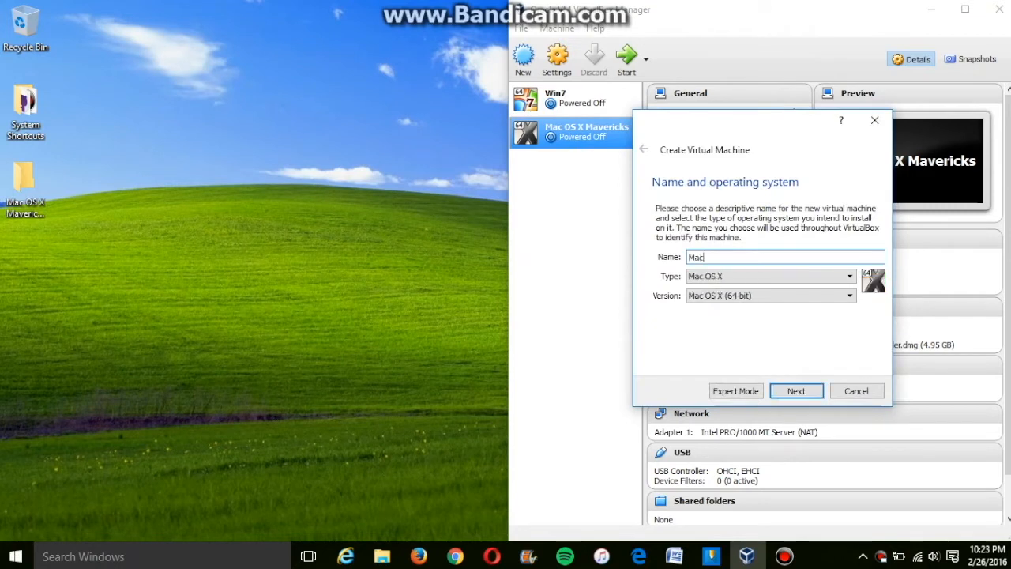
type(" OS X Mavari")
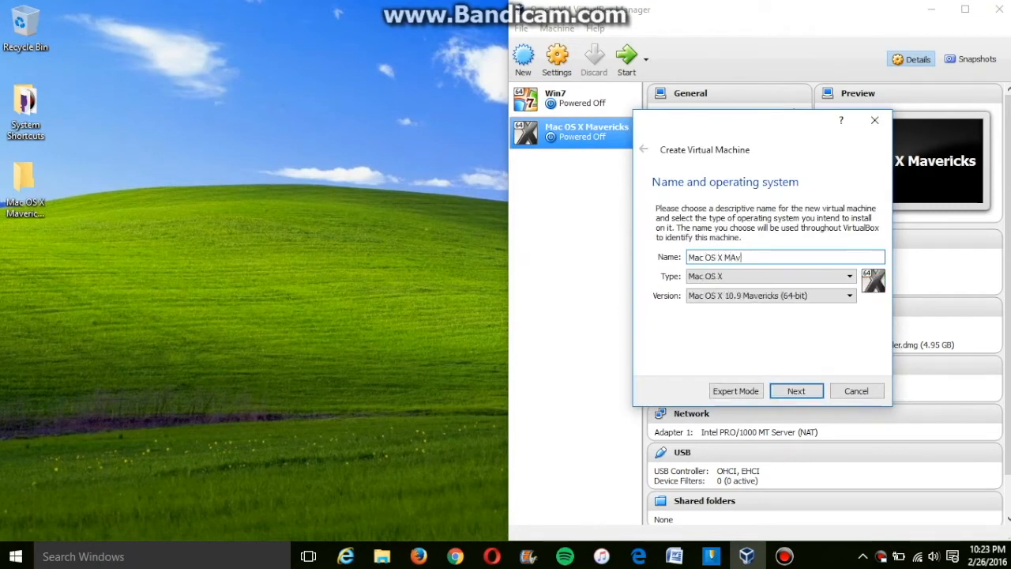
key("BackSpace")
key("BackSpace")
key("BackSpace")
key("BackSpace")
type("vericks Tutro")
key("BackSpace")
key("BackSpace")
type("orial")
key("Return")
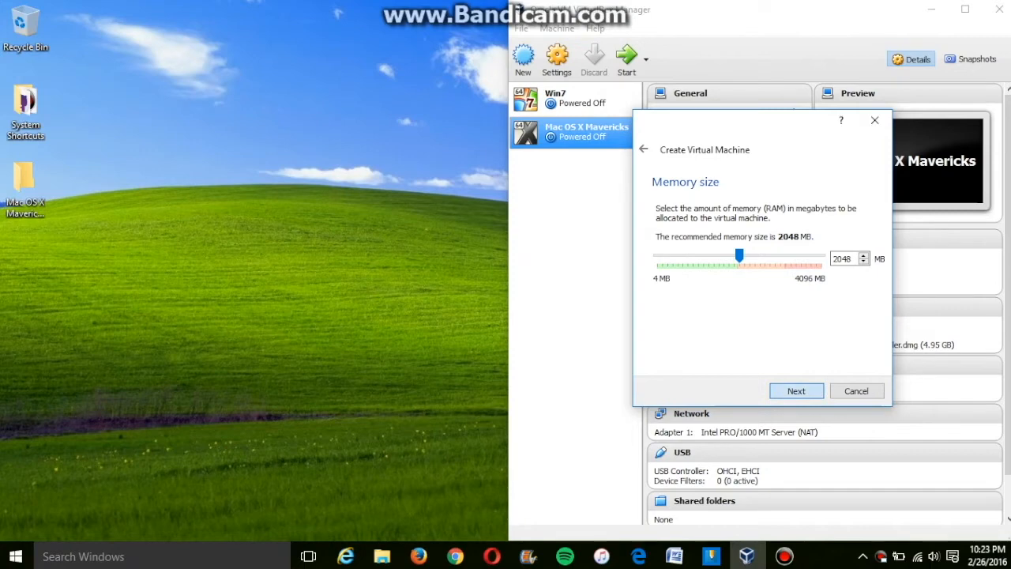
Accept 2048 MB of memory and a new virtual hard disk of type VDI with dynamically allocated storage.
key("Return")
key("Return")
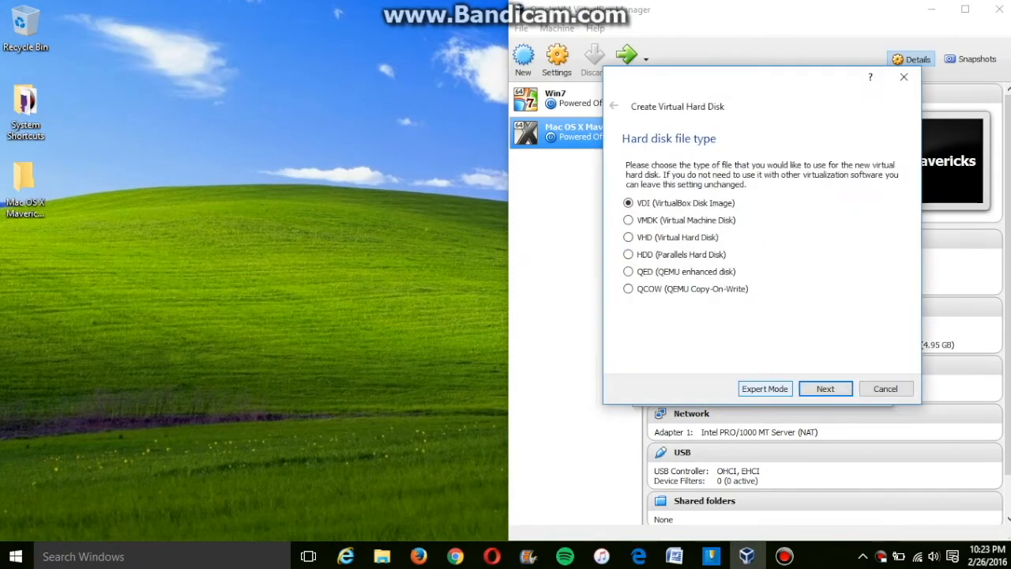
key("Return")
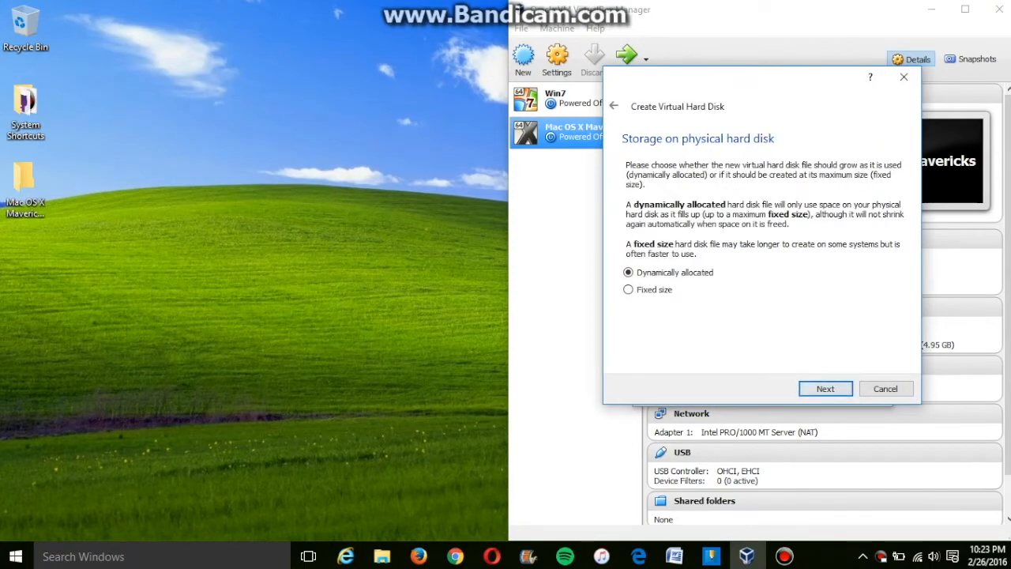
key("Return")
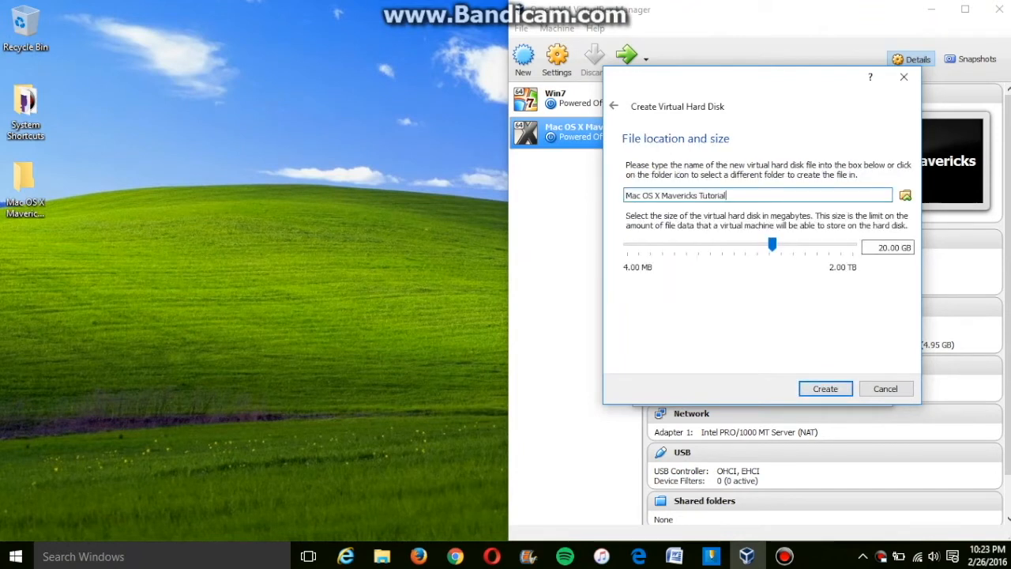
Set the virtual hard disk's size to 128 GB and create the disk.
left_click(879, 247)
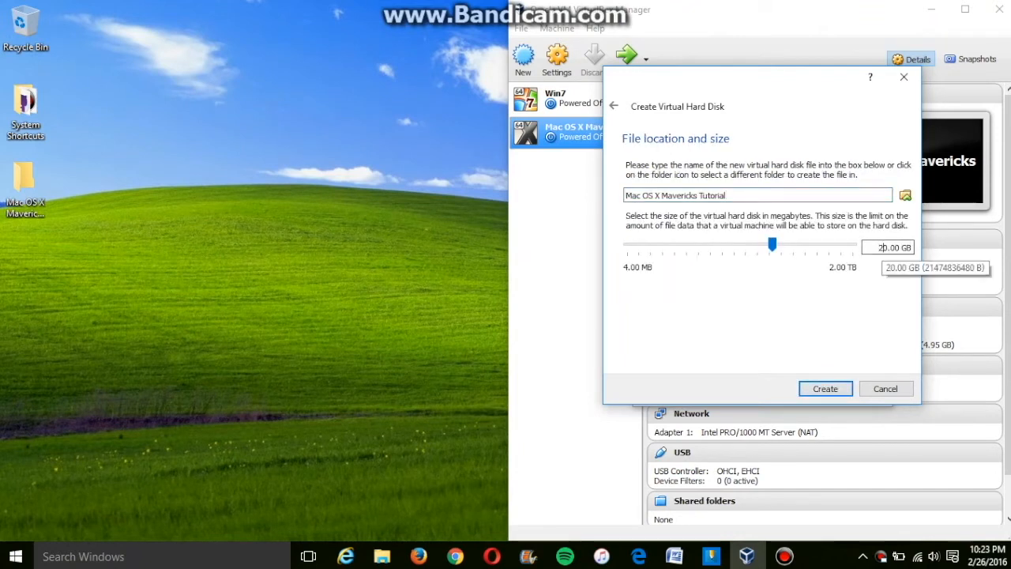
key("BackSpace")
key("BackSpace")
type("128")
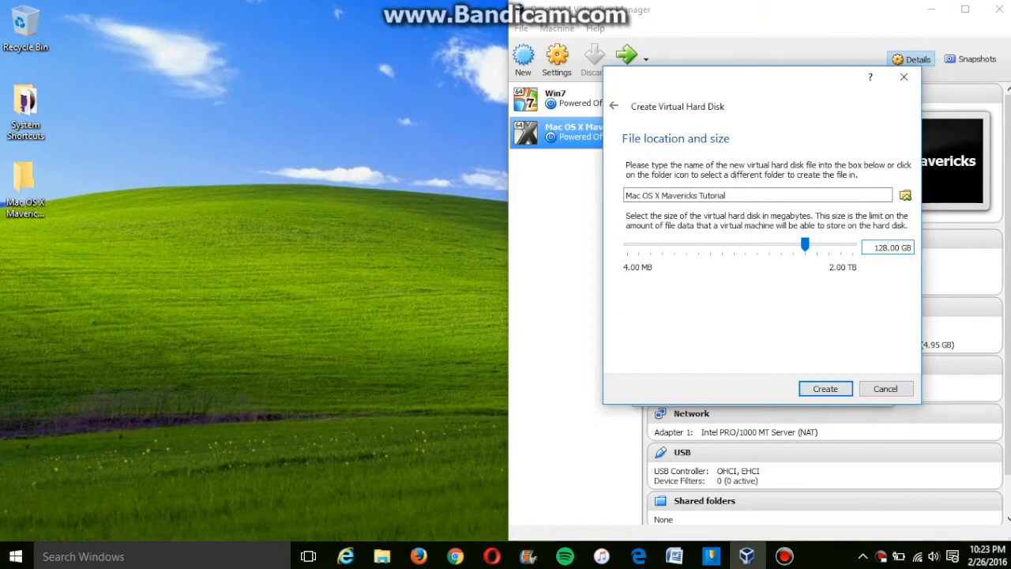
key("Return")
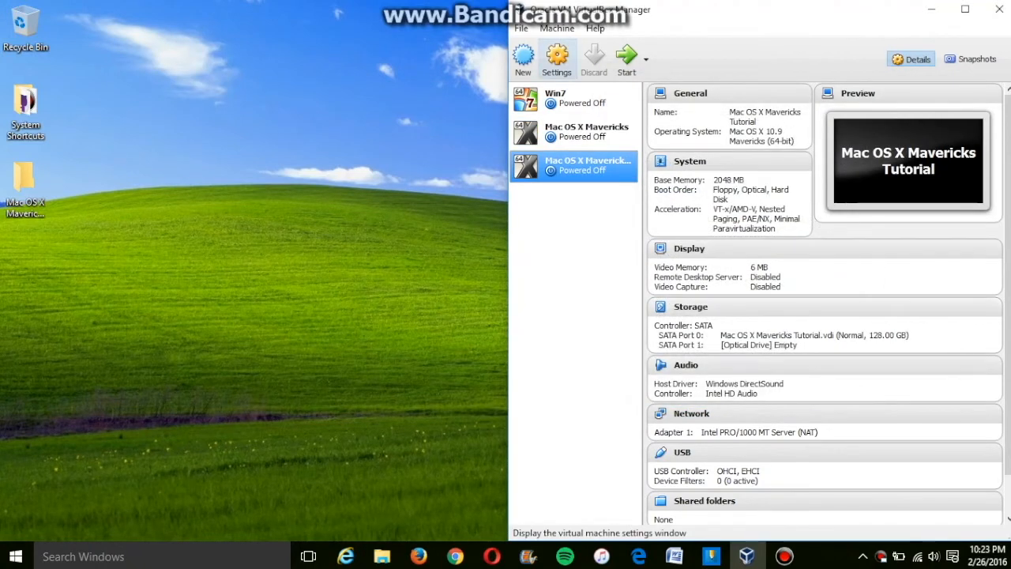
In the new machine's system settings, arrange the boot order as Optical, Hard Disk, Floppy.
left_click(557, 57)
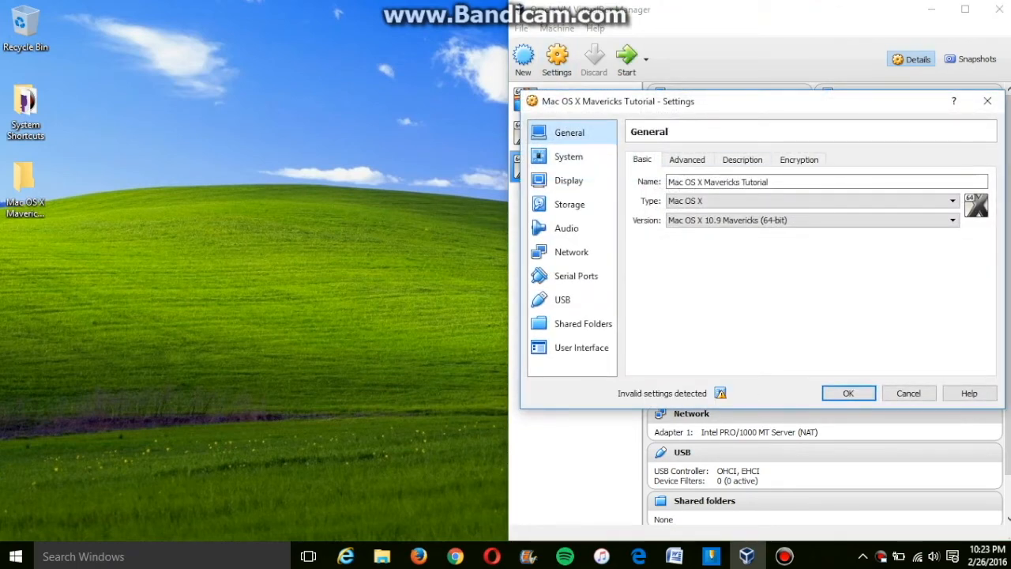
left_click(568, 157)
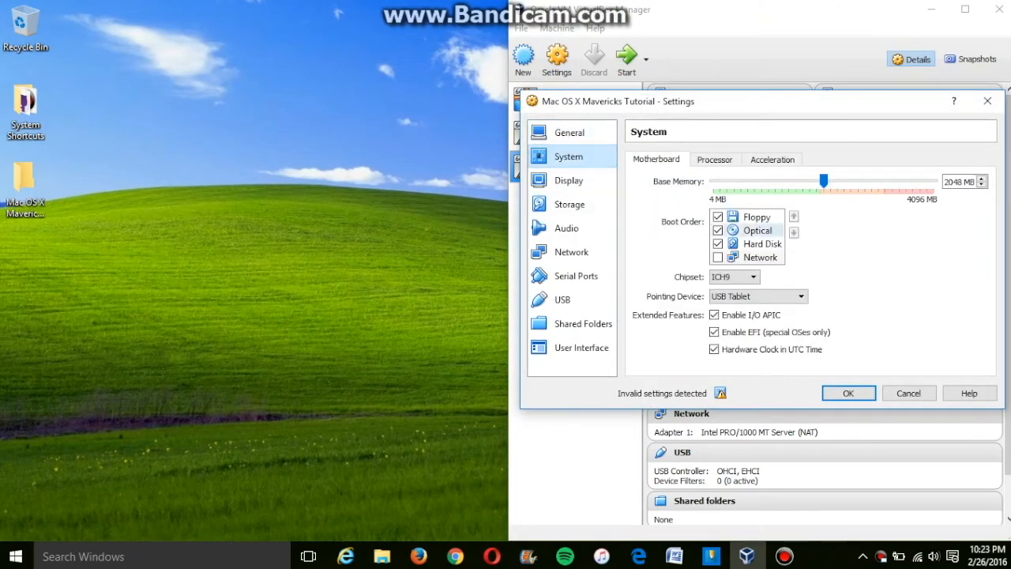
left_click(758, 231)
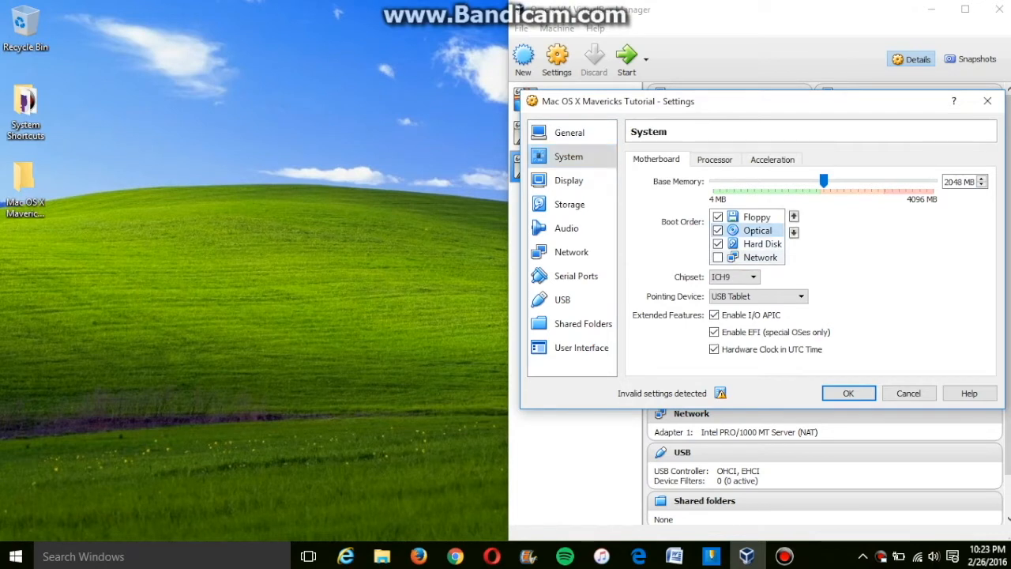
left_click(794, 217)
left_click(763, 244)
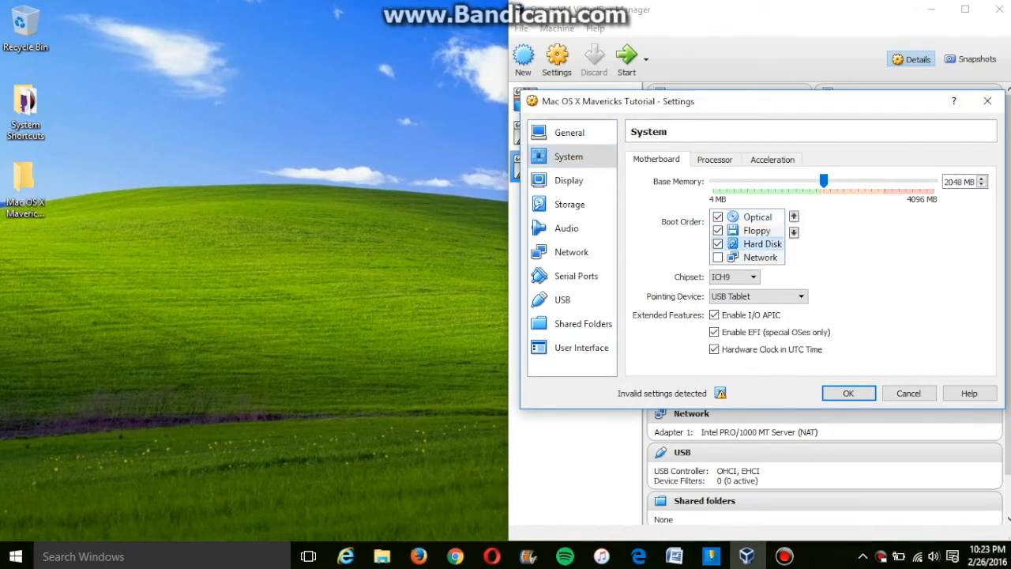
left_click(794, 217)
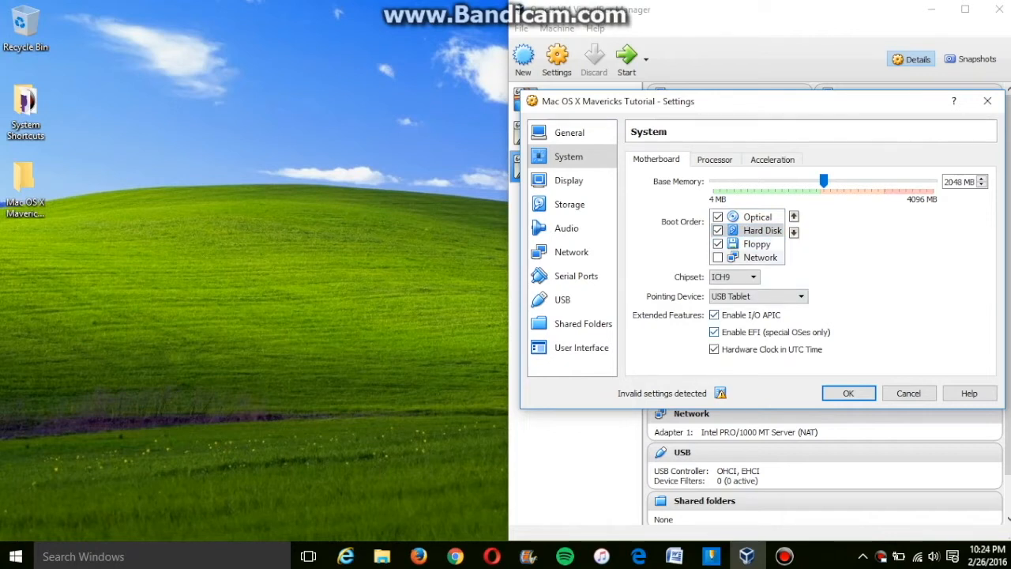
Disable EFI and the hardware clock in UTC time, and raise the display's video memory to 128 MB.
left_click(714, 331)
left_click(714, 349)
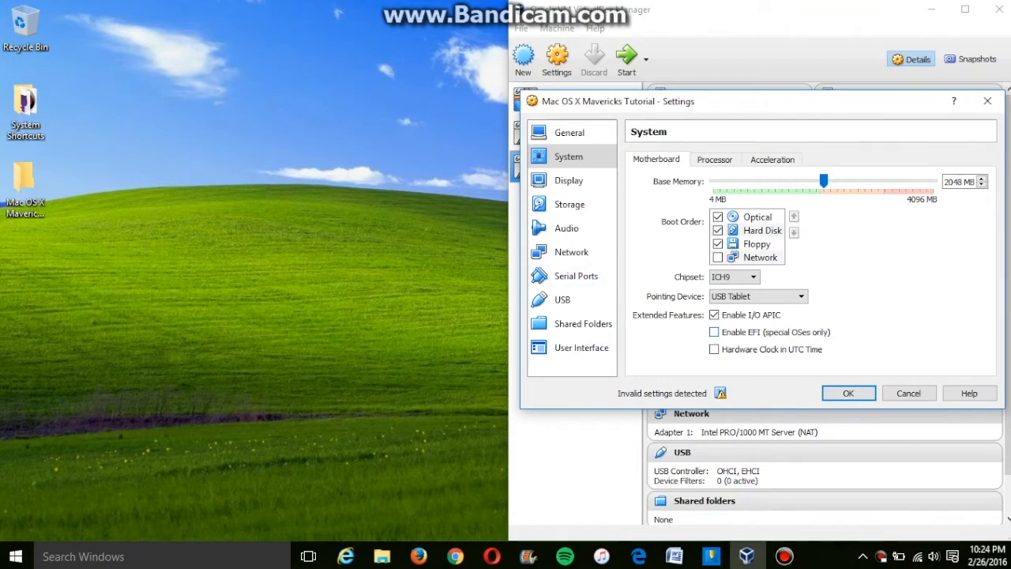
left_click(569, 181)
left_click_drag(705, 181, 938, 181)
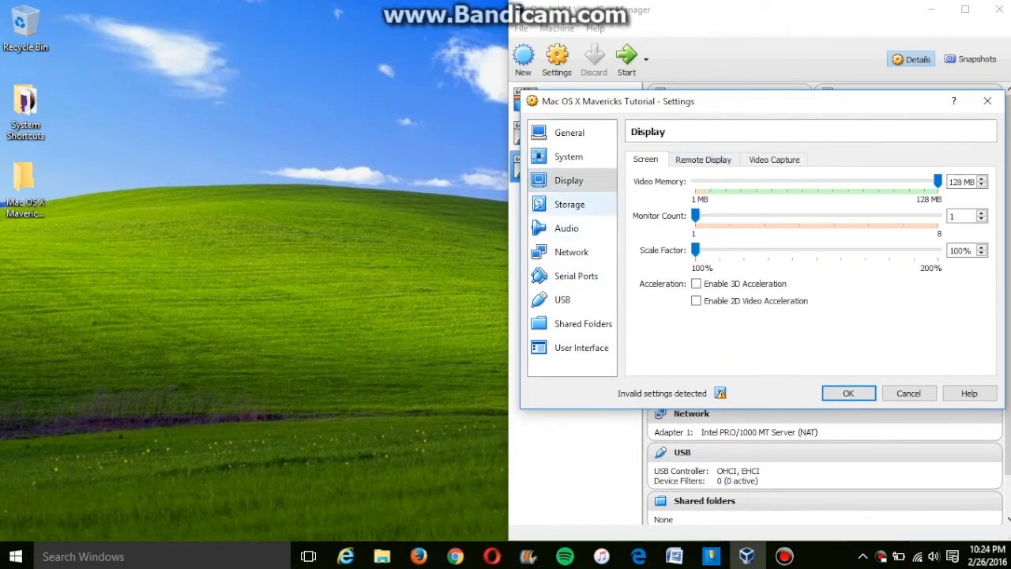
Load OSX-Mavericks.iso from the desktop folder "Mac OS X Mavericks Install Tutorial" into the machine's empty optical drive.
left_click(570, 205)
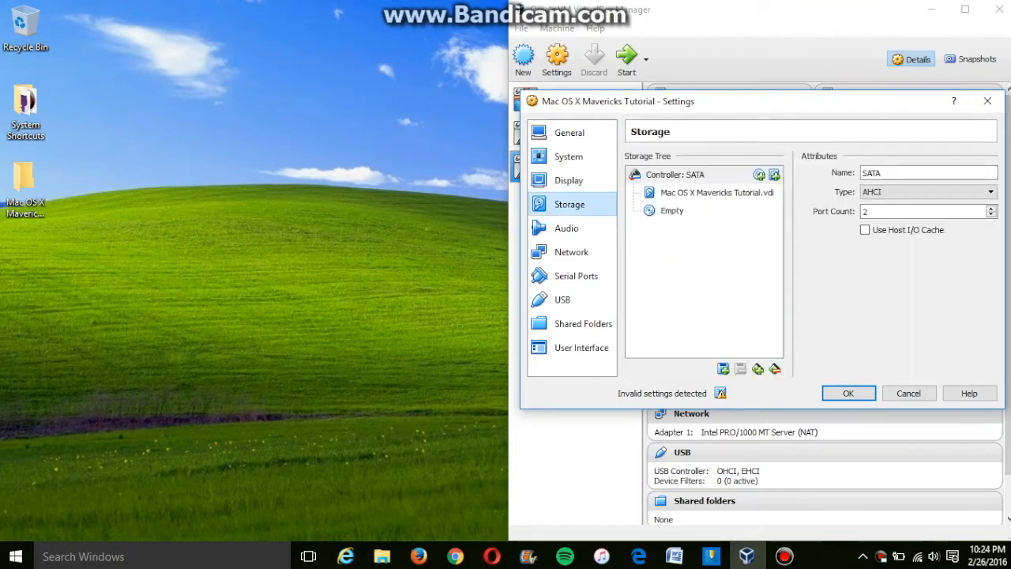
left_click(672, 211)
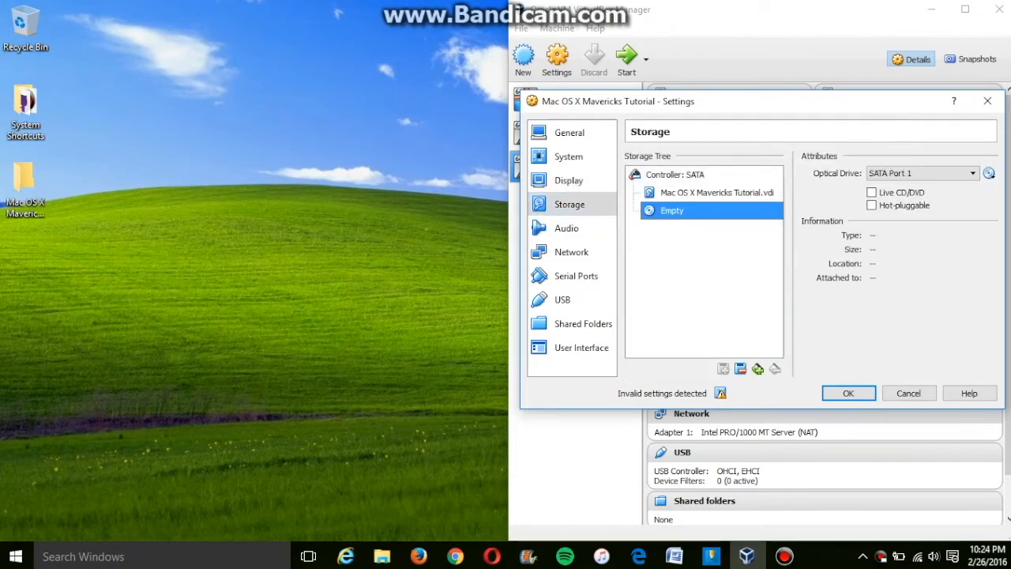
left_click(989, 173)
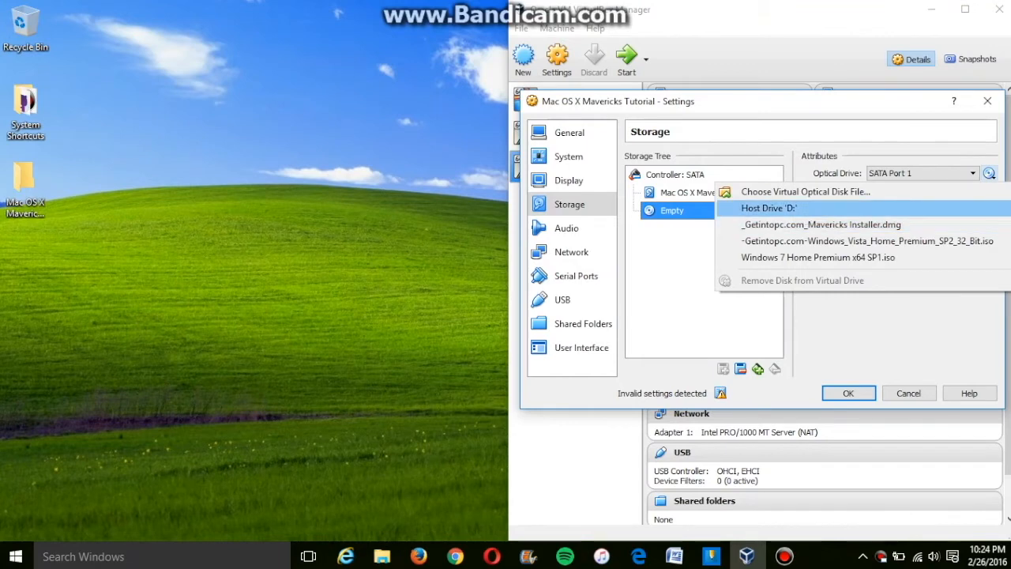
left_click(805, 192)
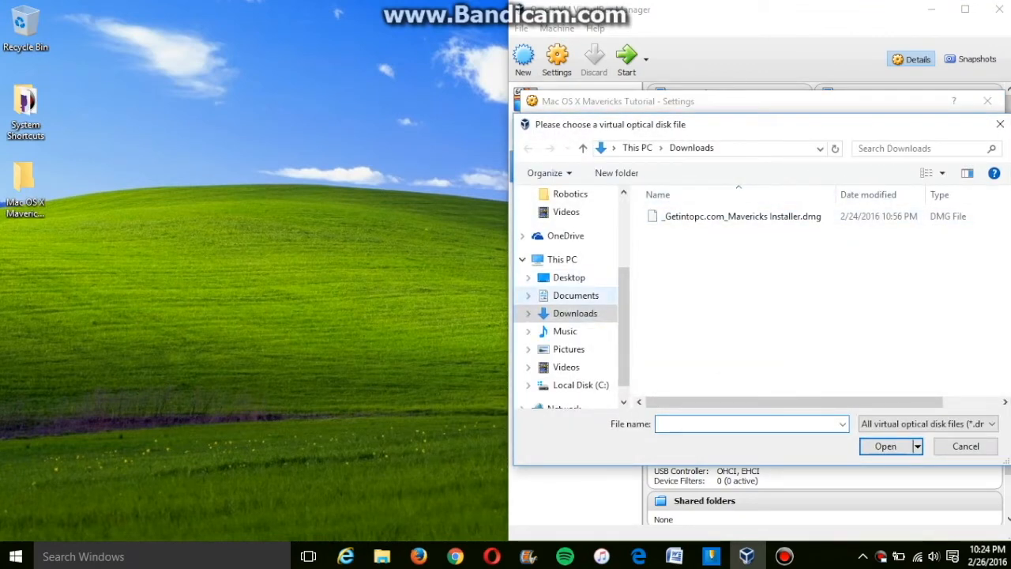
left_click(569, 278)
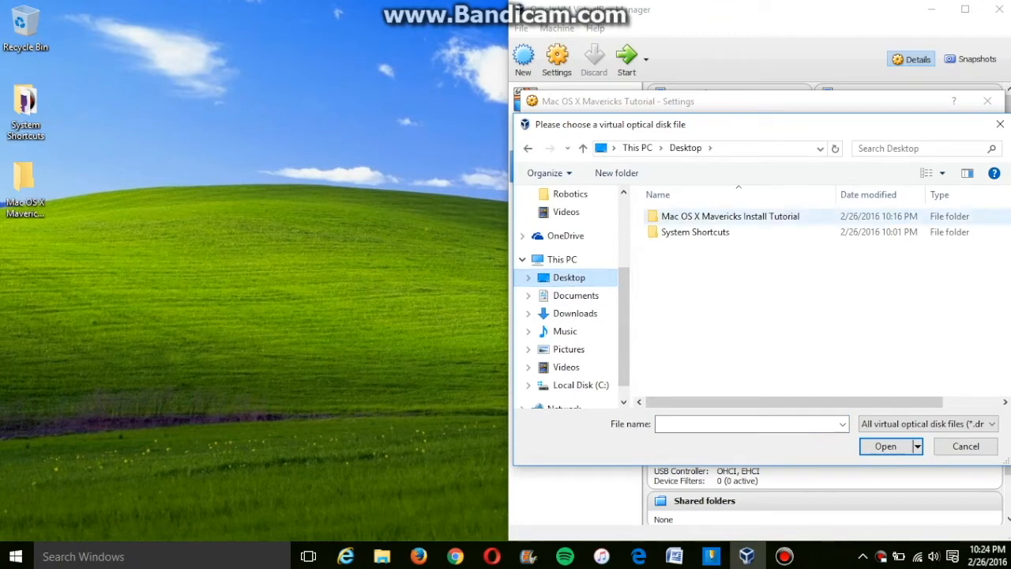
double_click(730, 216)
double_click(729, 216)
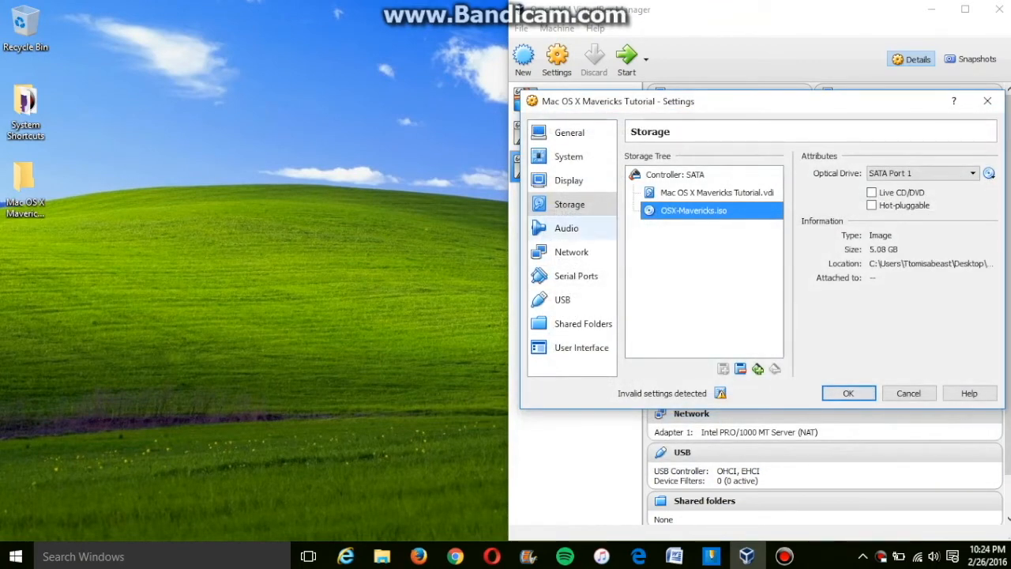
Review the virtual machine's audio, network, serial port and USB settings.
left_click(567, 229)
left_click(571, 252)
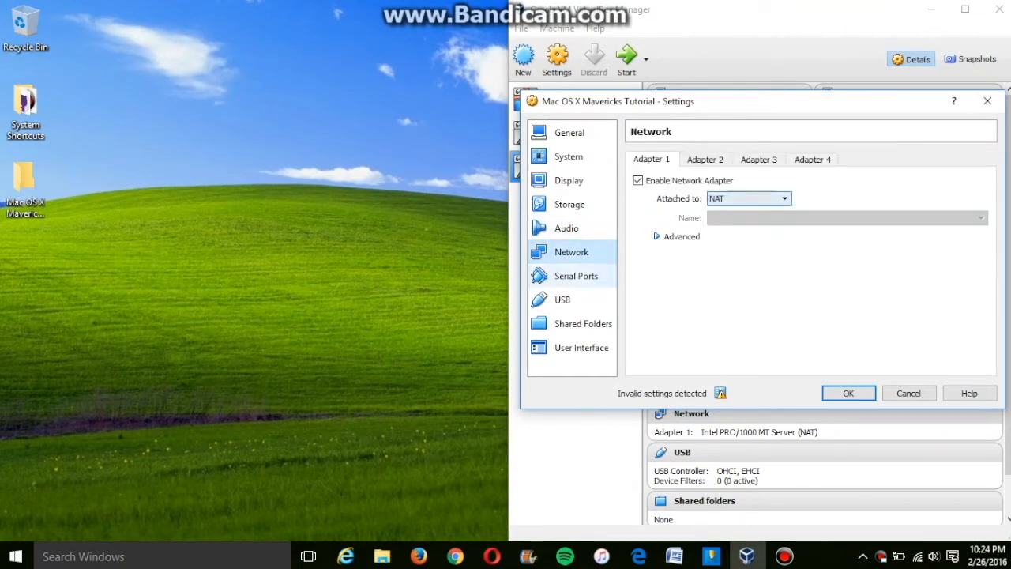
left_click(575, 276)
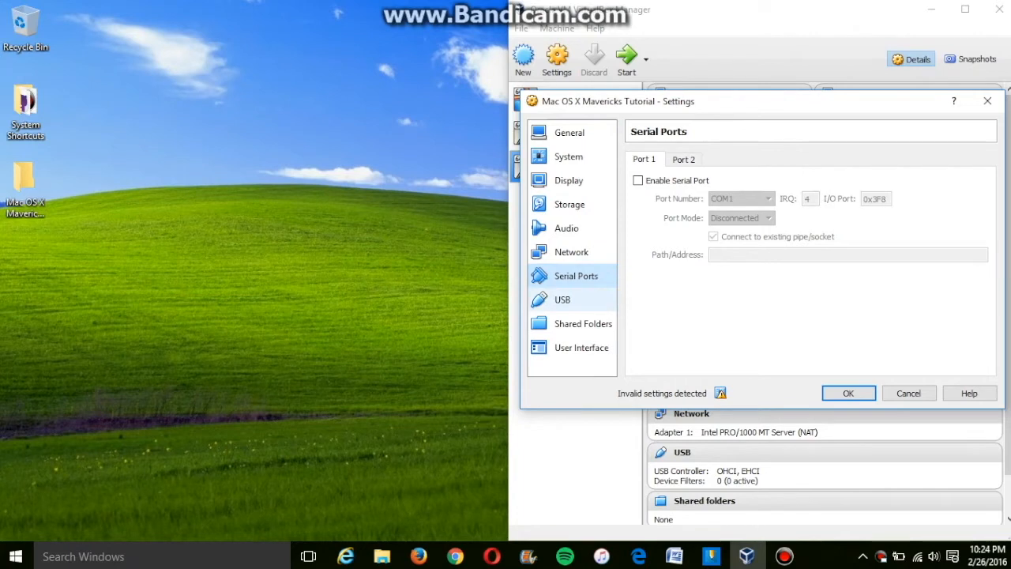
left_click(562, 300)
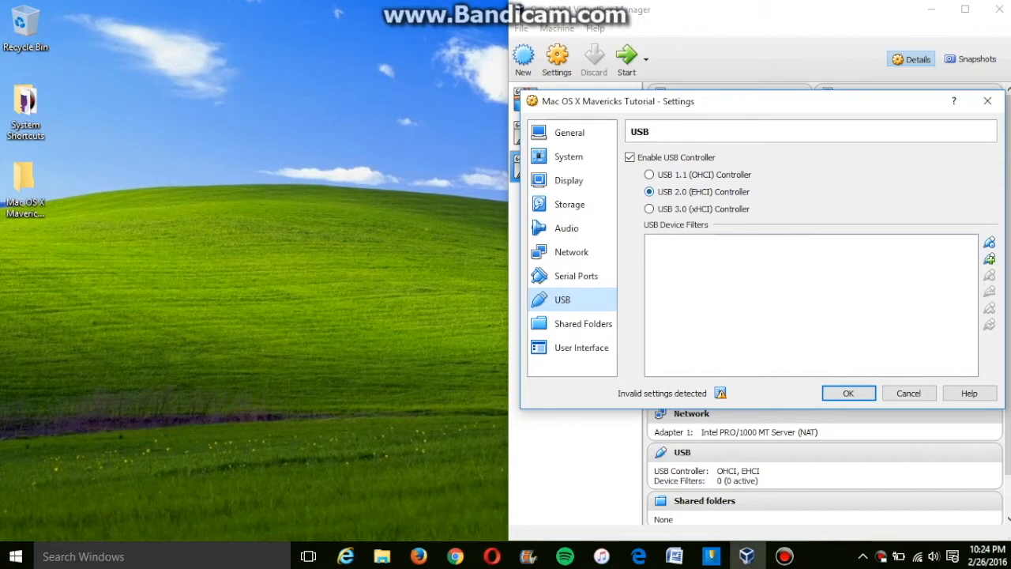
Review the shared folders and user interface settings, and save the virtual machine's configuration.
left_click(583, 324)
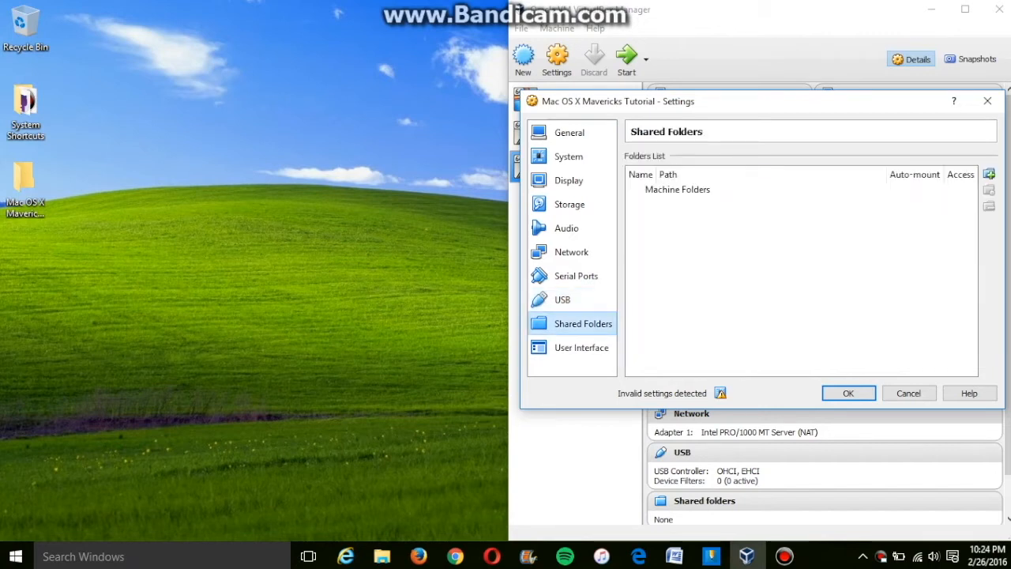
left_click(581, 348)
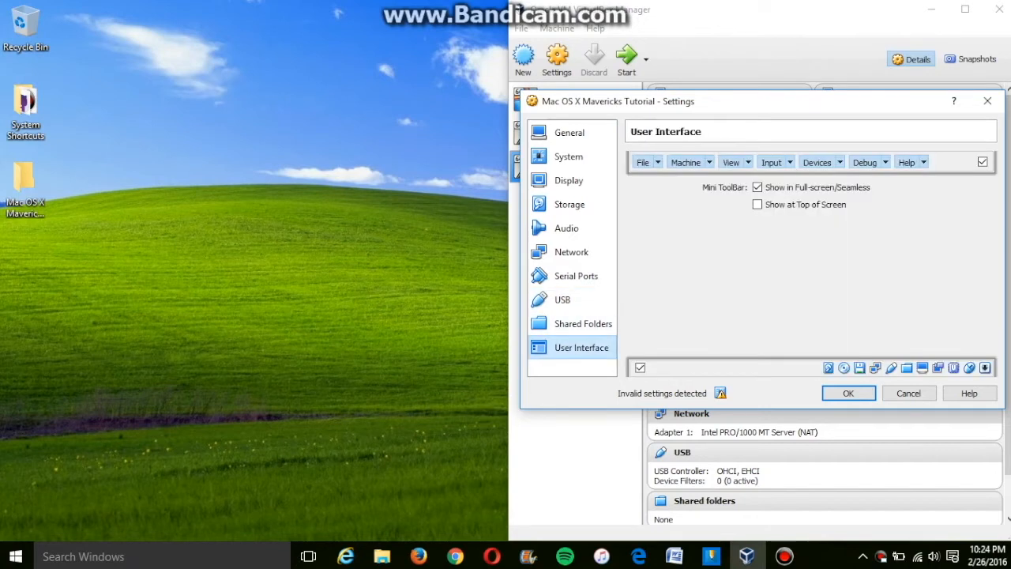
left_click(848, 393)
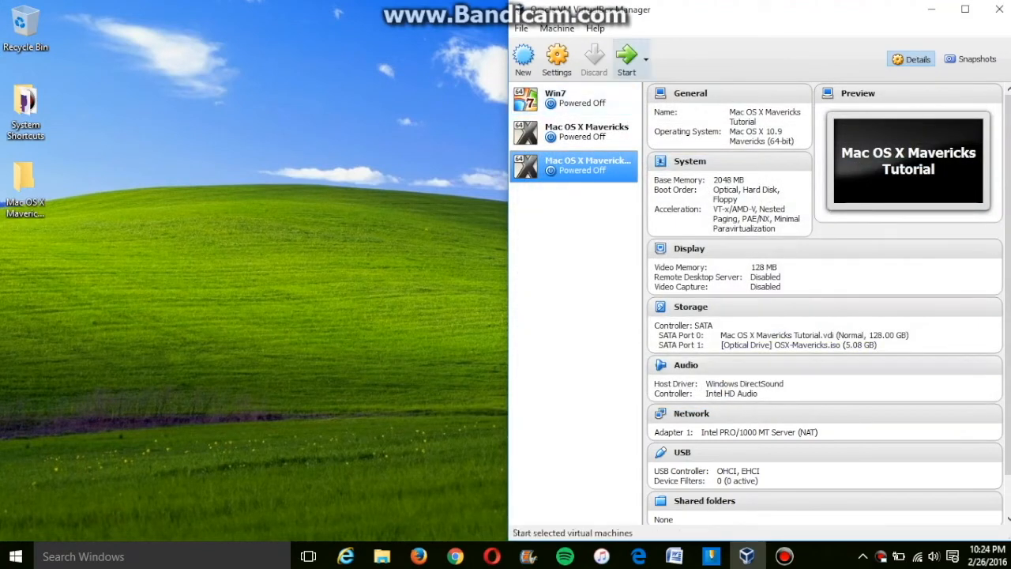
Boot the Mac OS X Mavericks Tutorial machine from the OSX-Mavericks startup volume and maximize its window.
left_click(627, 57)
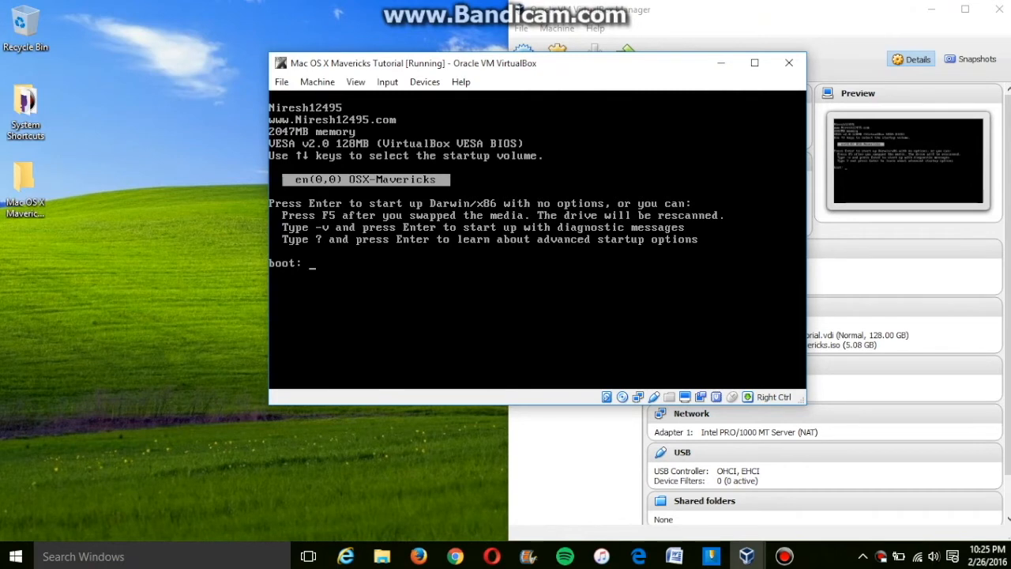
key("Return")
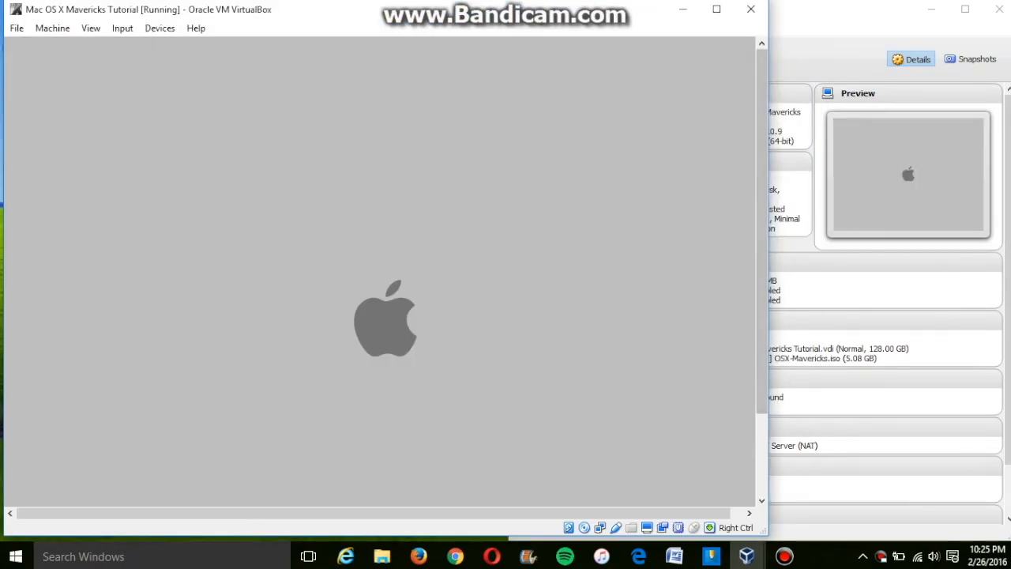
left_click(716, 8)
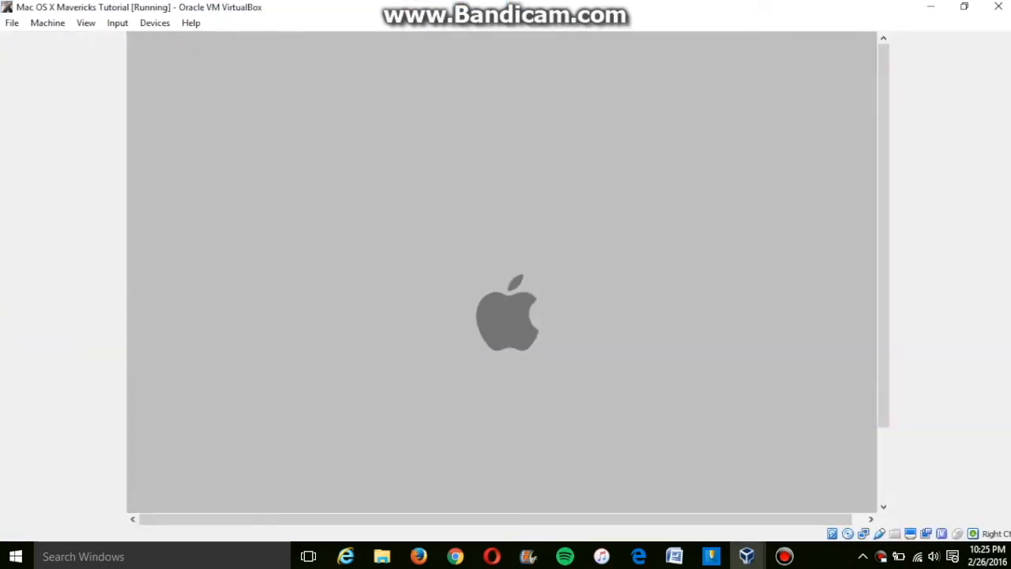
left_click_drag(883, 237, 883, 270)
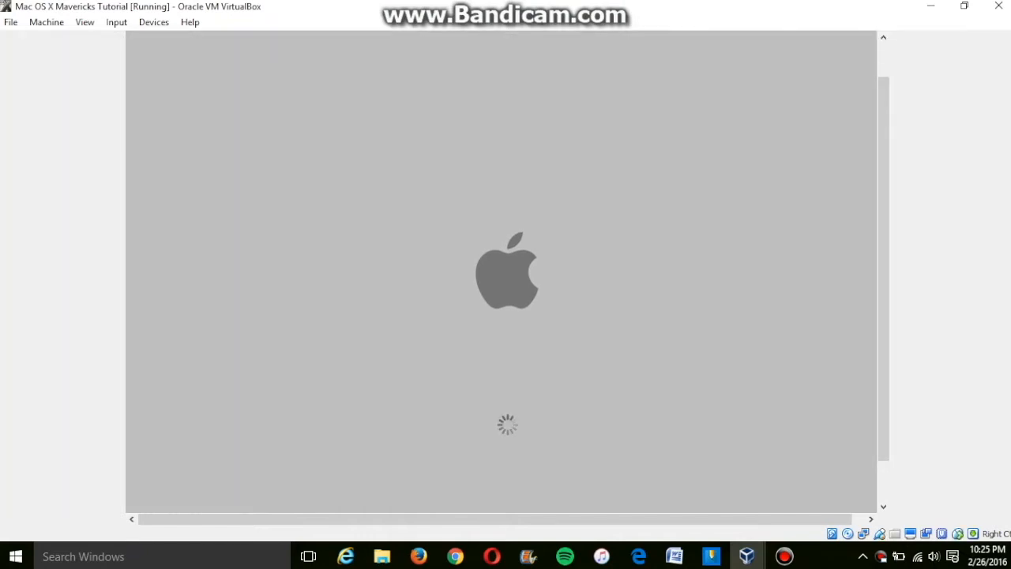
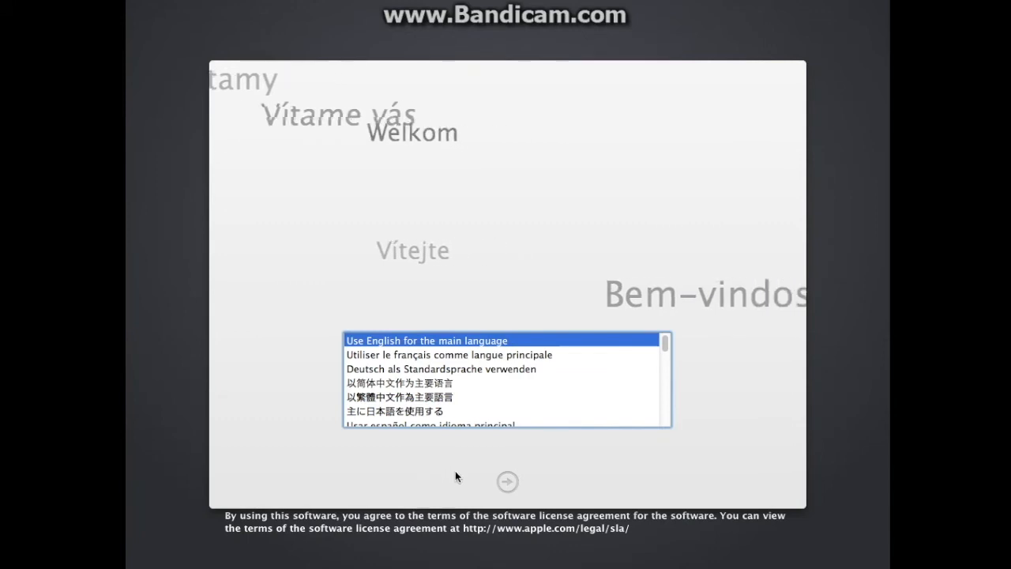
Look through the installer's language list and continue with English as the main language.
left_click(506, 482)
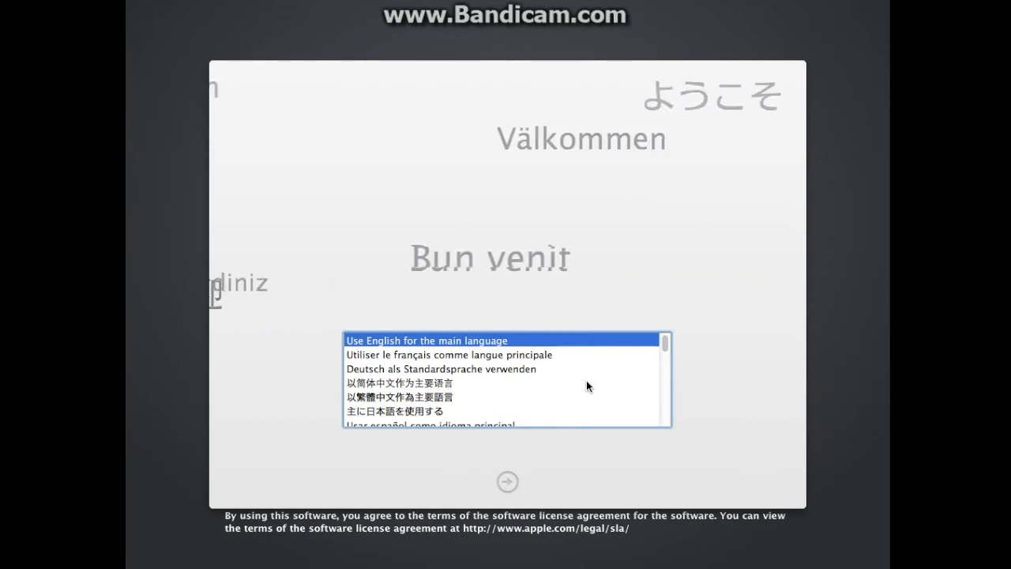
scroll(586, 379, "down", 1)
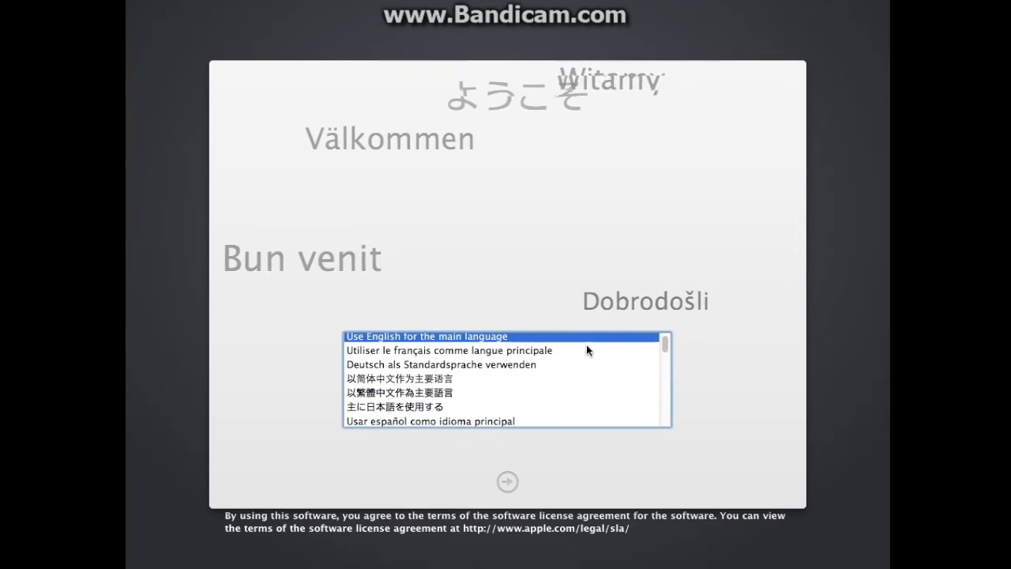
scroll(586, 344, "down", 1)
scroll(586, 351, "up", 2)
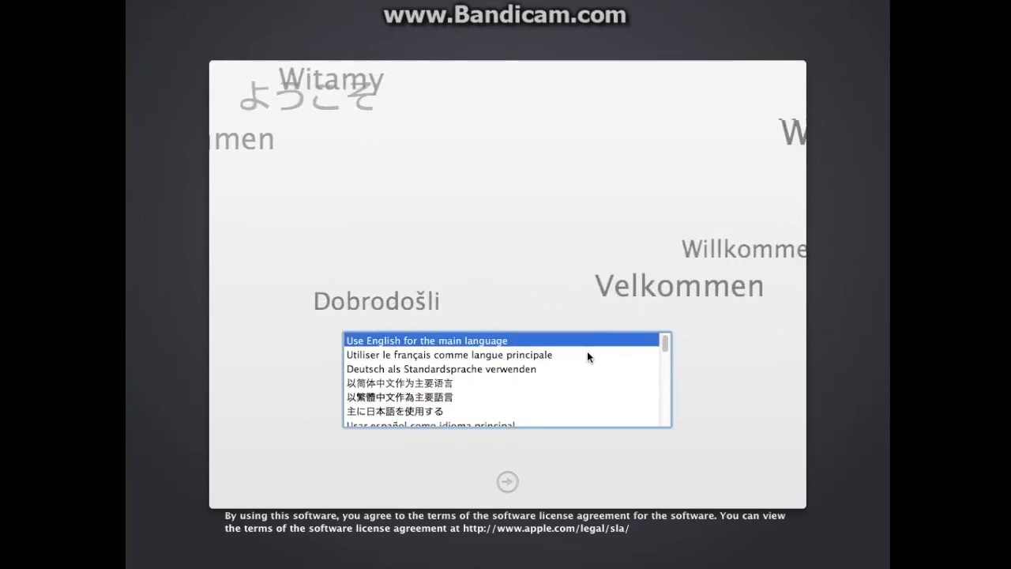
scroll(664, 351, "down", 3)
scroll(665, 351, "down", 3)
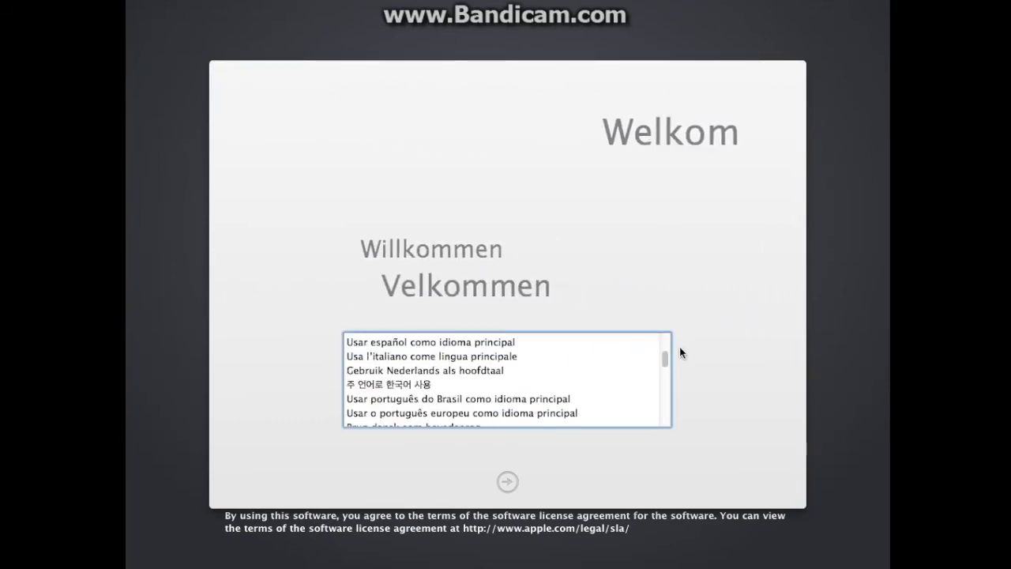
scroll(668, 362, "up", 5)
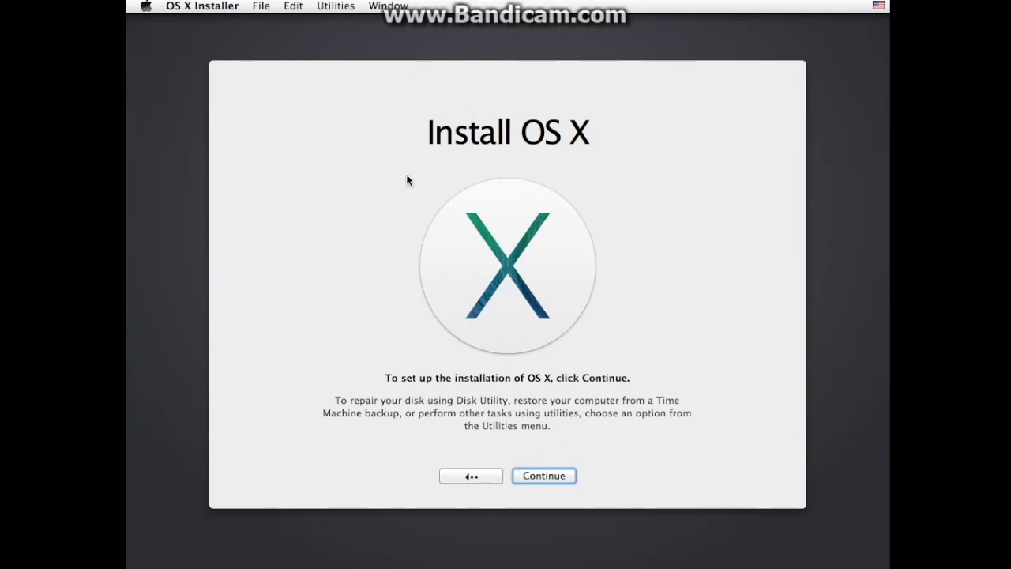
Open Disk Utility and erase the 137.44 GB VBOX hard disk in Mac OS Extended (Journaled) format.
left_click(348, 4)
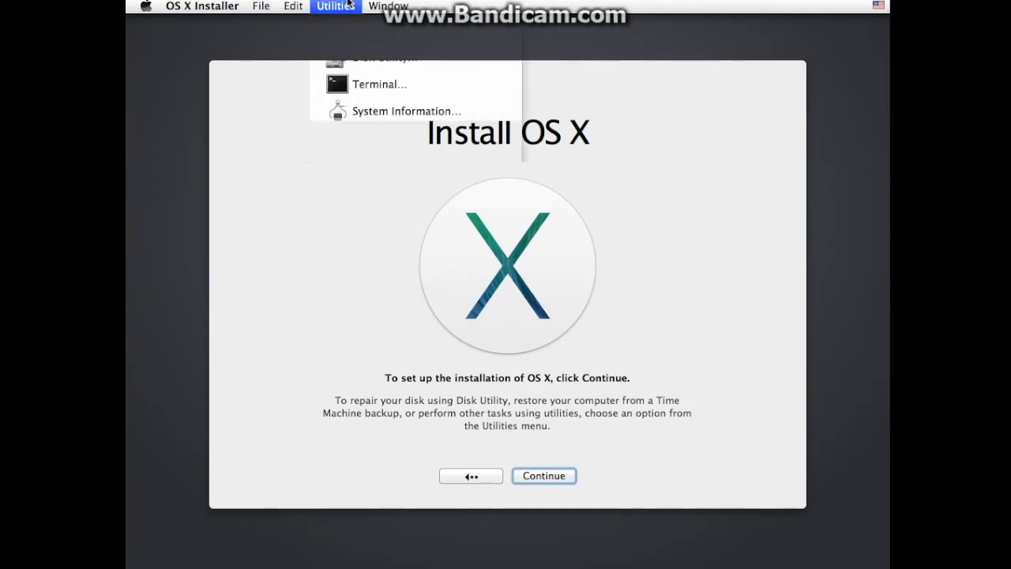
left_click(362, 59)
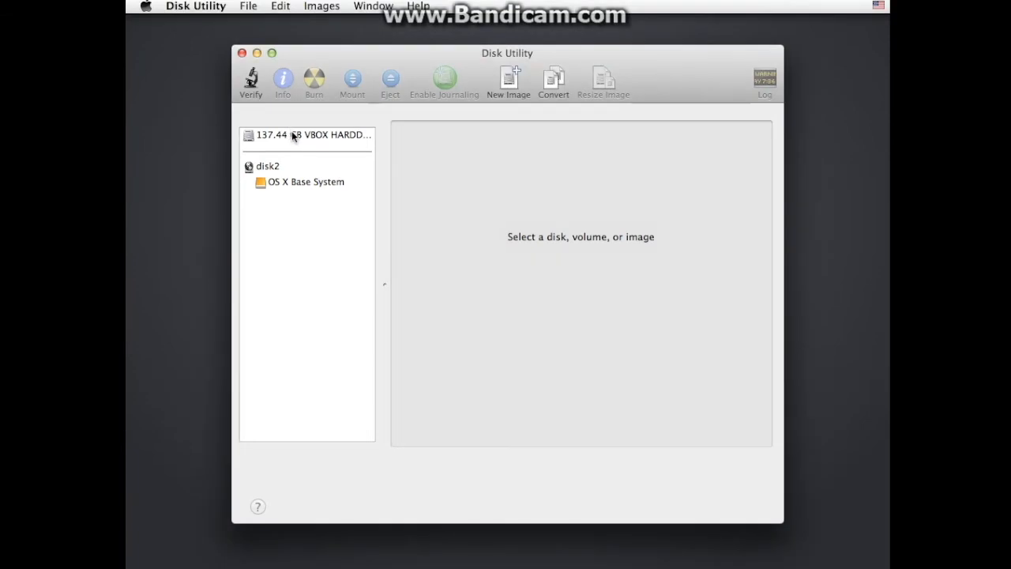
left_click(293, 134)
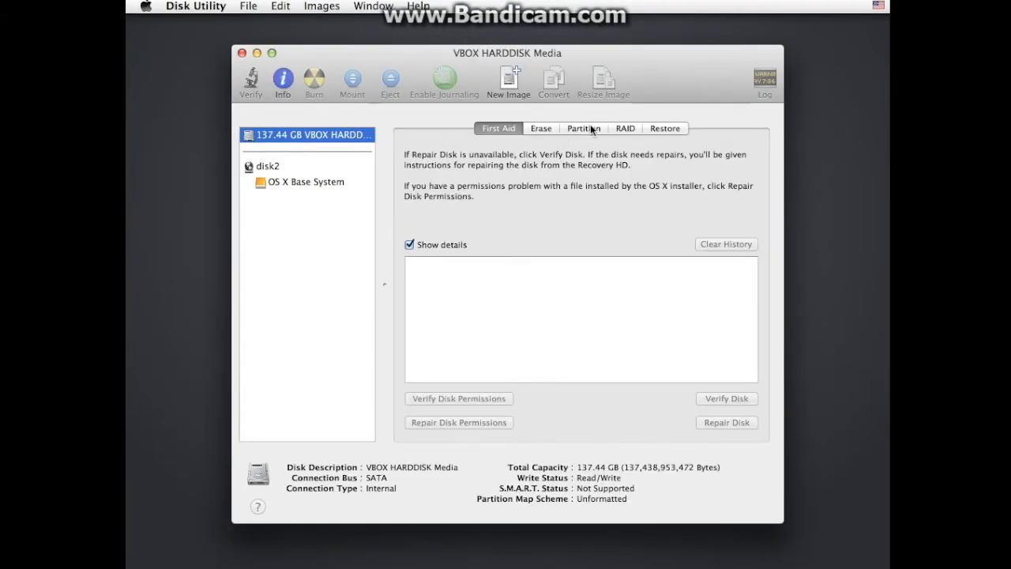
left_click(543, 130)
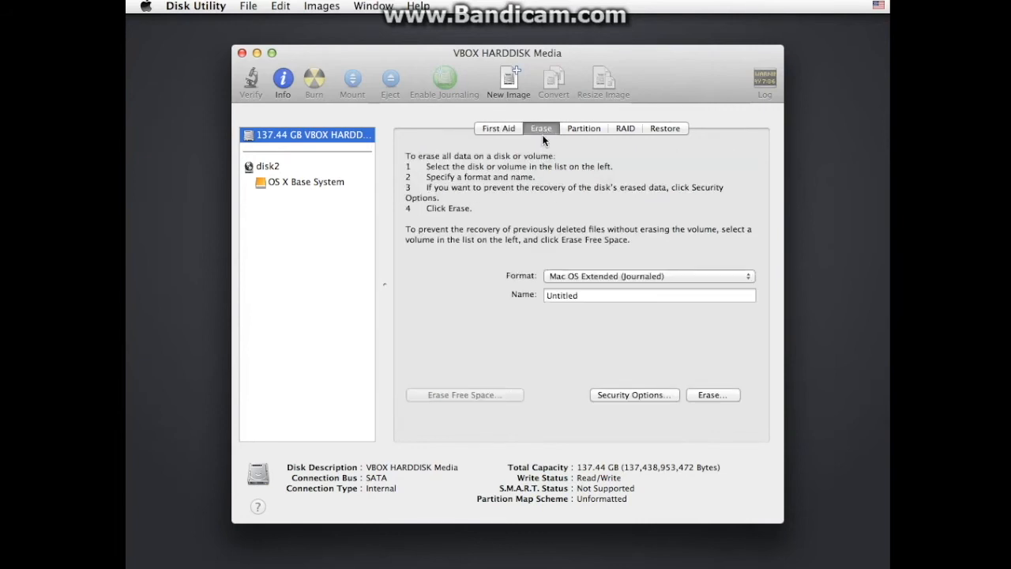
left_click(725, 393)
left_click(622, 205)
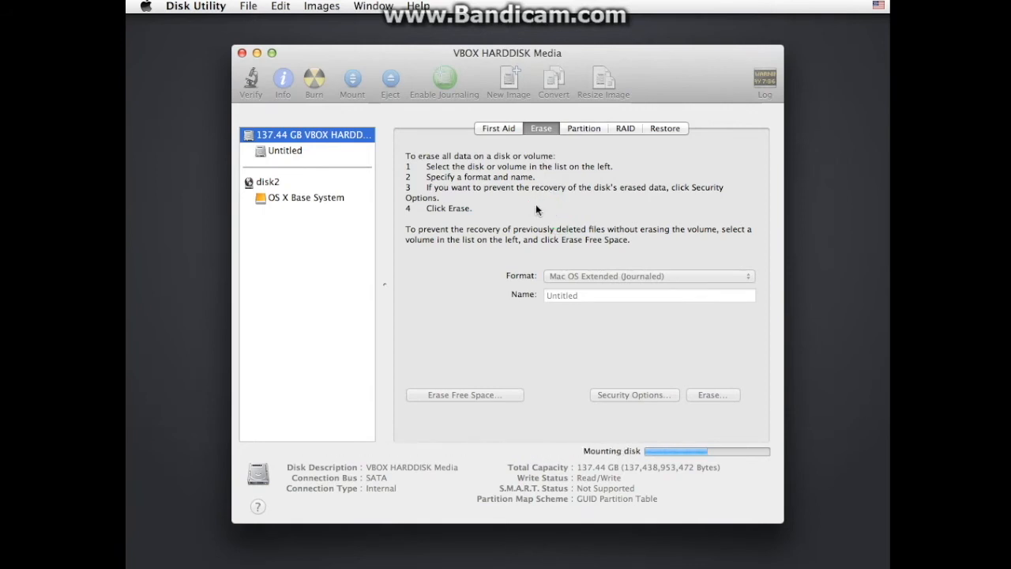
Partition the VBOX hard disk as one Mac OS Extended (Journaled) partition named Macintosh HDD, and quit Disk Utility.
left_click(588, 127)
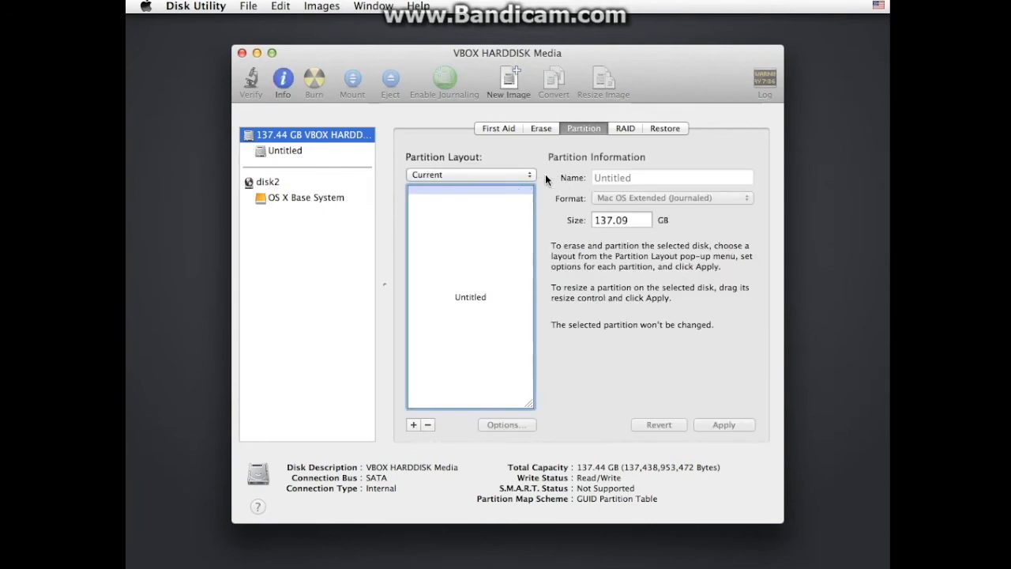
left_click(511, 176)
left_click(506, 187)
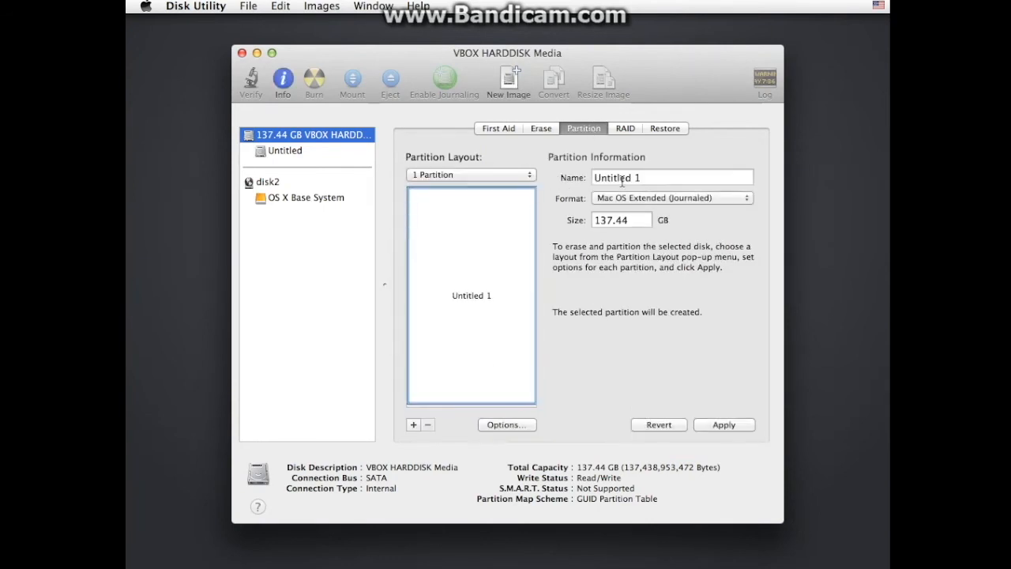
key("Tab")
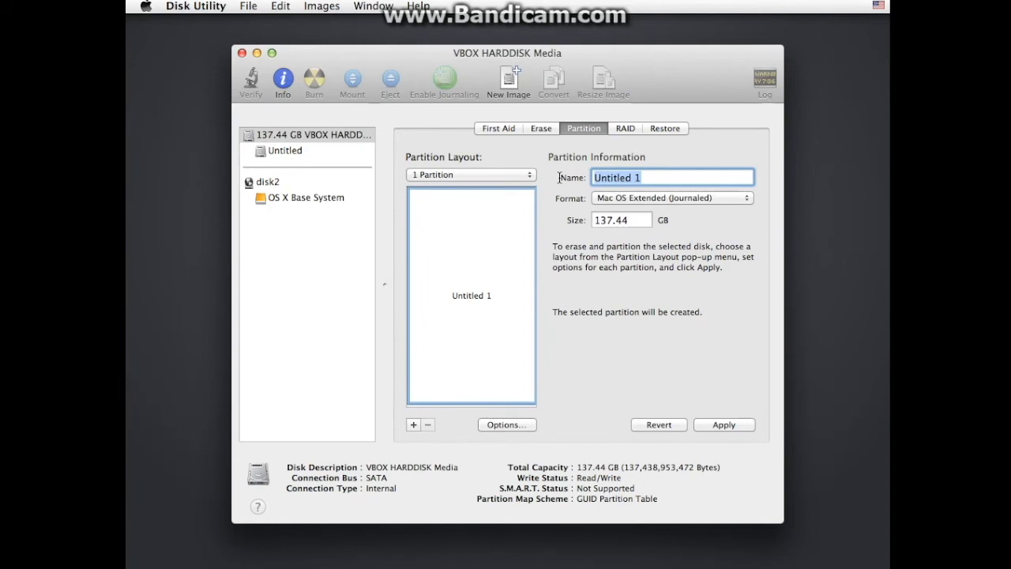
left_click(494, 176)
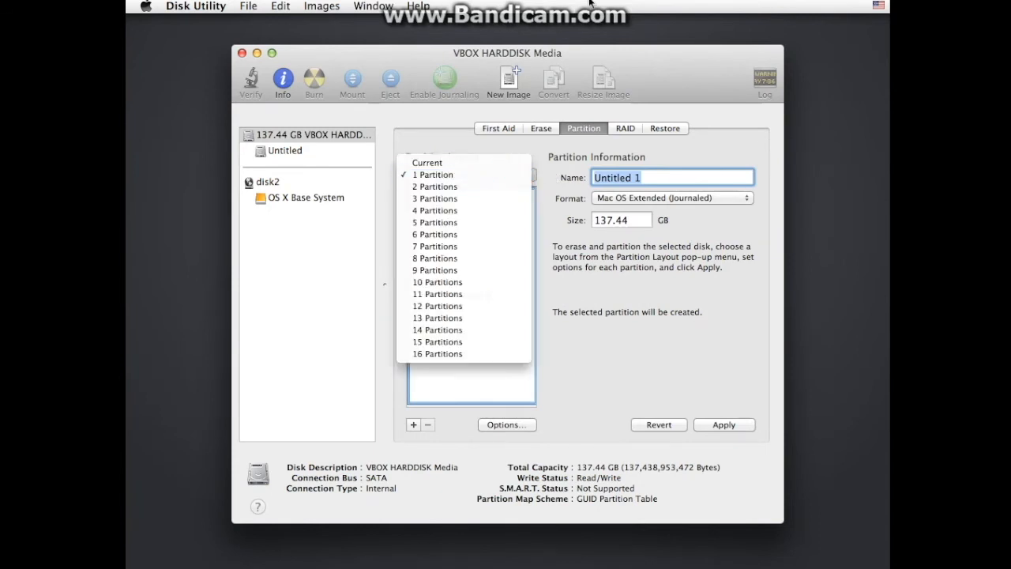
left_click(670, 169)
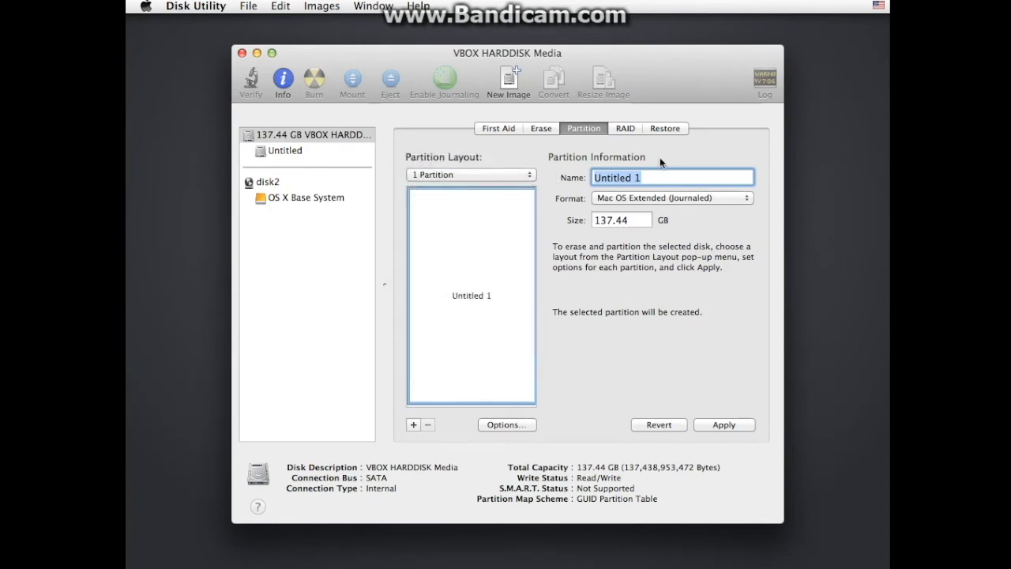
key("BackSpace")
type("Macintosh")
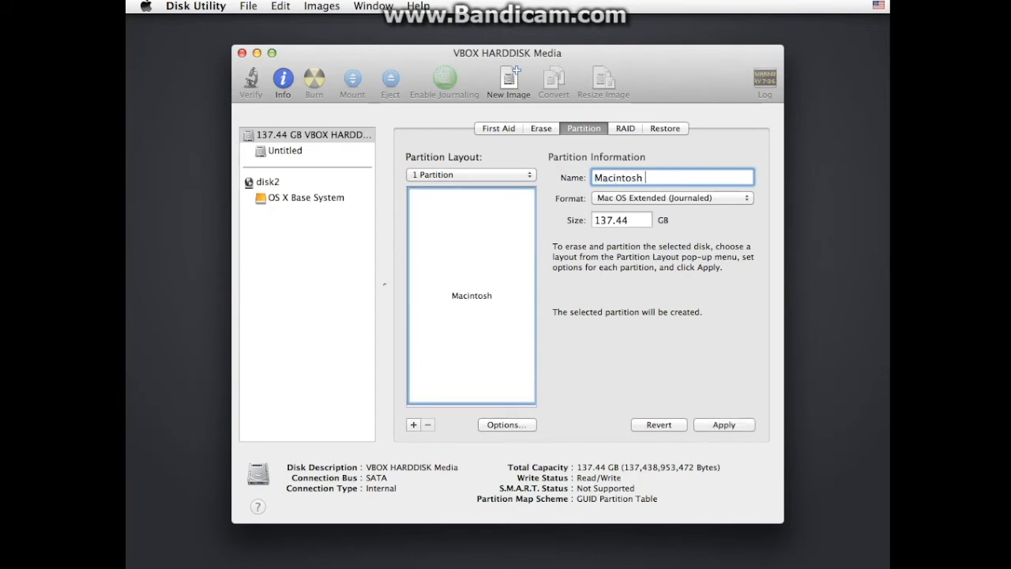
type(" HDD")
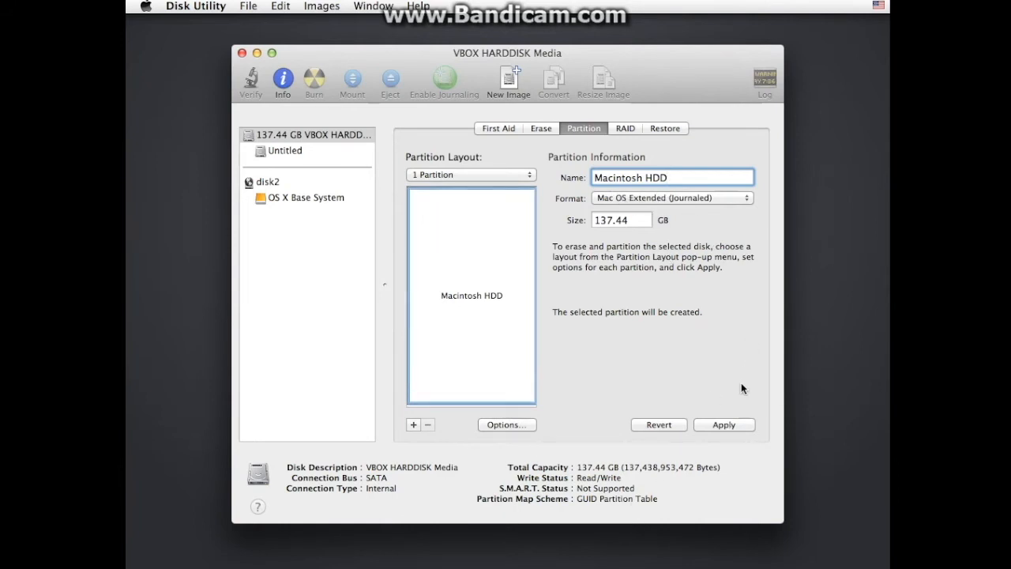
left_click(727, 426)
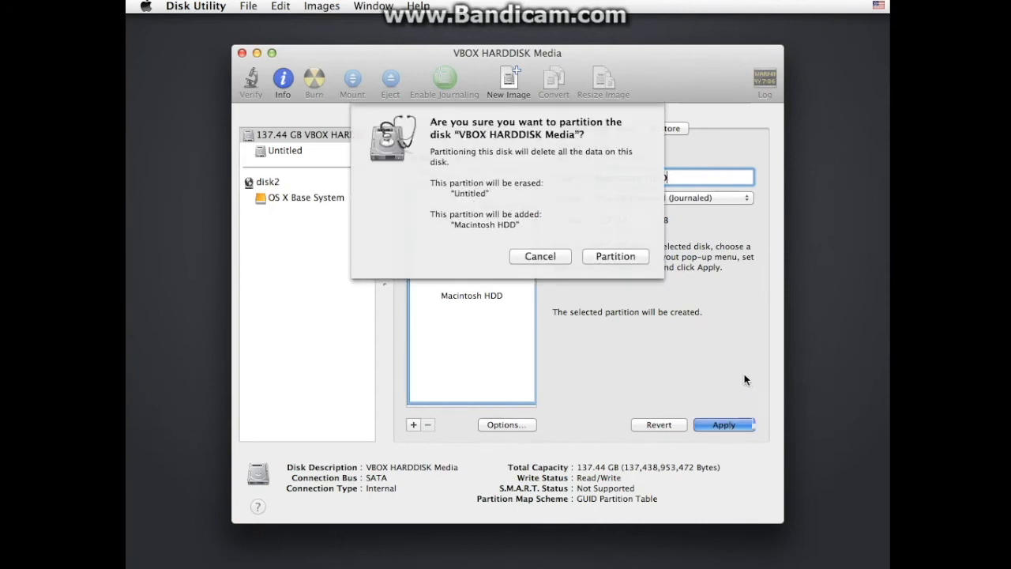
left_click(616, 255)
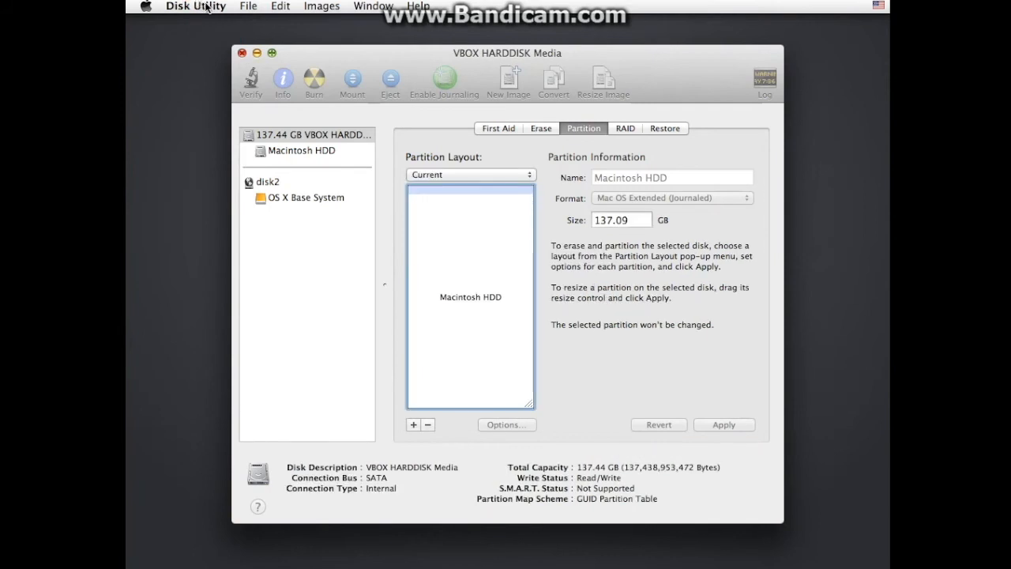
key("super+q")
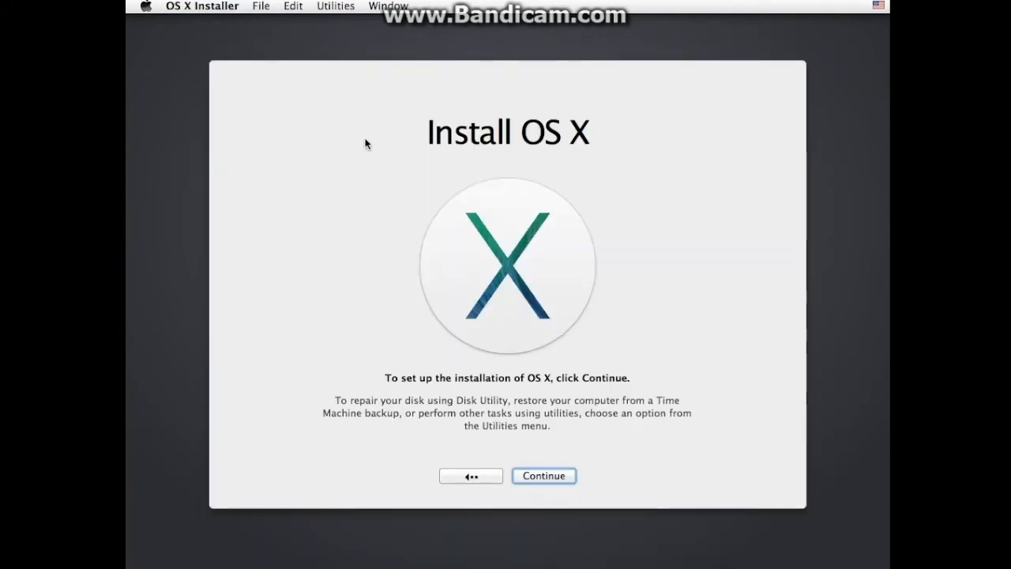
Accept the OS X installer's license agreement and select Macintosh HDD as the installation disk.
left_click(533, 475)
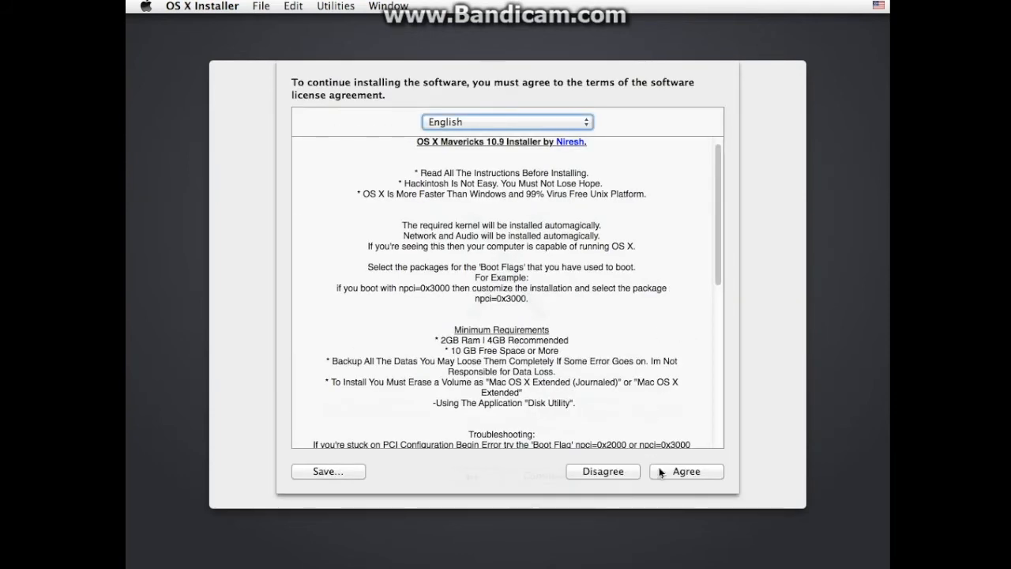
left_click(668, 470)
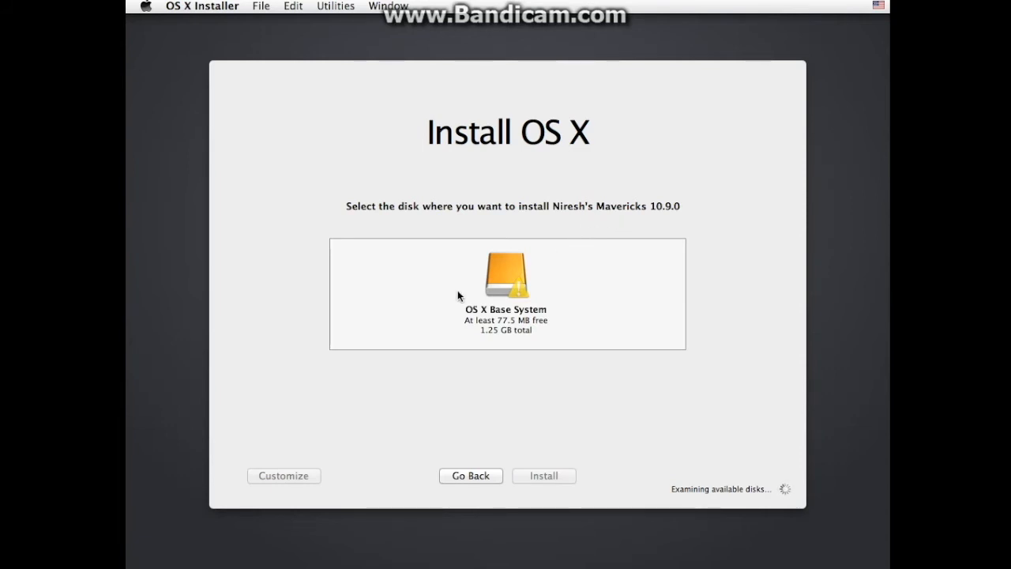
left_click(558, 285)
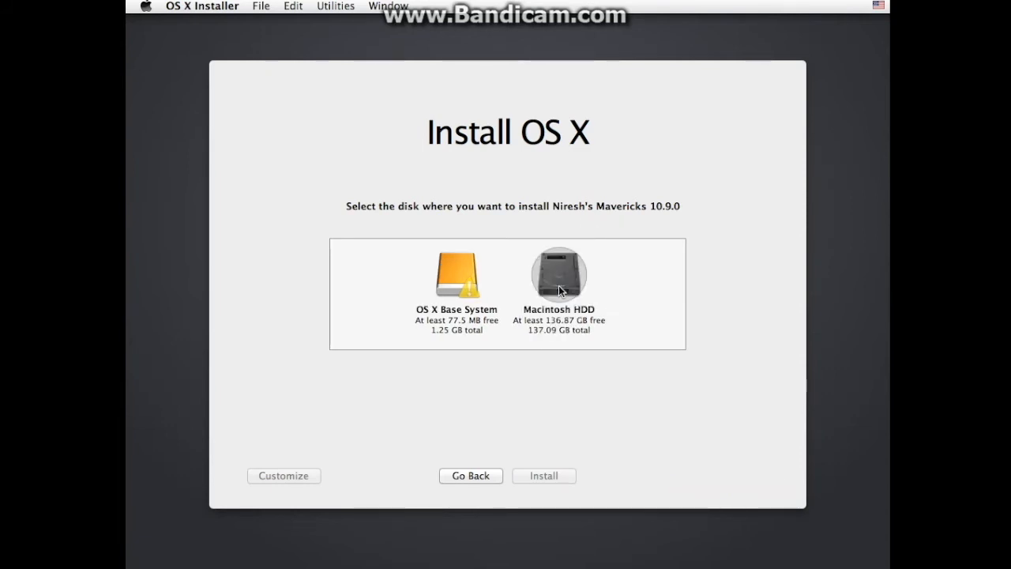
Open the installer's customization options and examine the Boot-Loader, Graphics, FakeSMC and PlugIns, Boot-Loader Flags and Chipset Drivers groups.
left_click(277, 476)
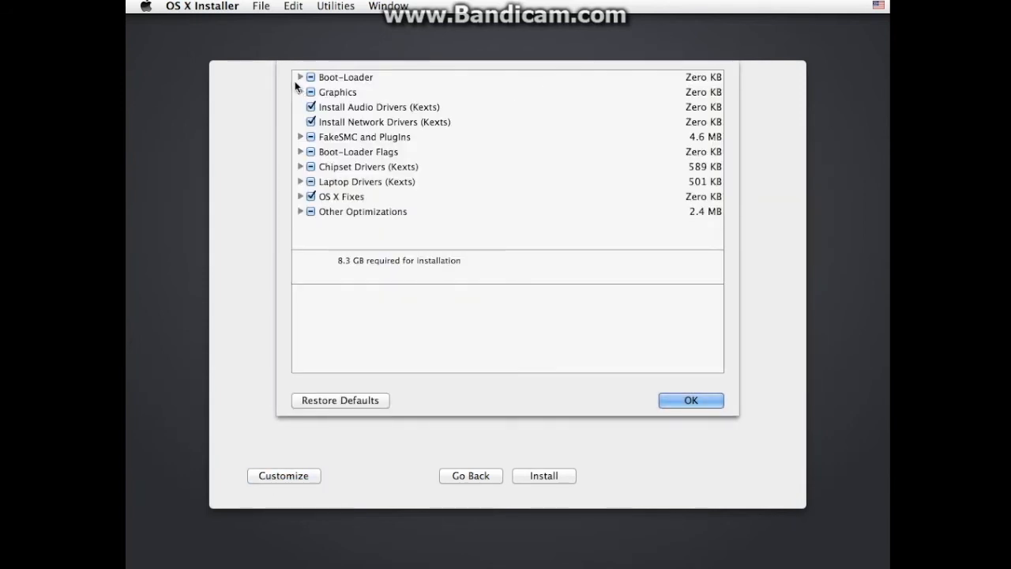
left_click(300, 77)
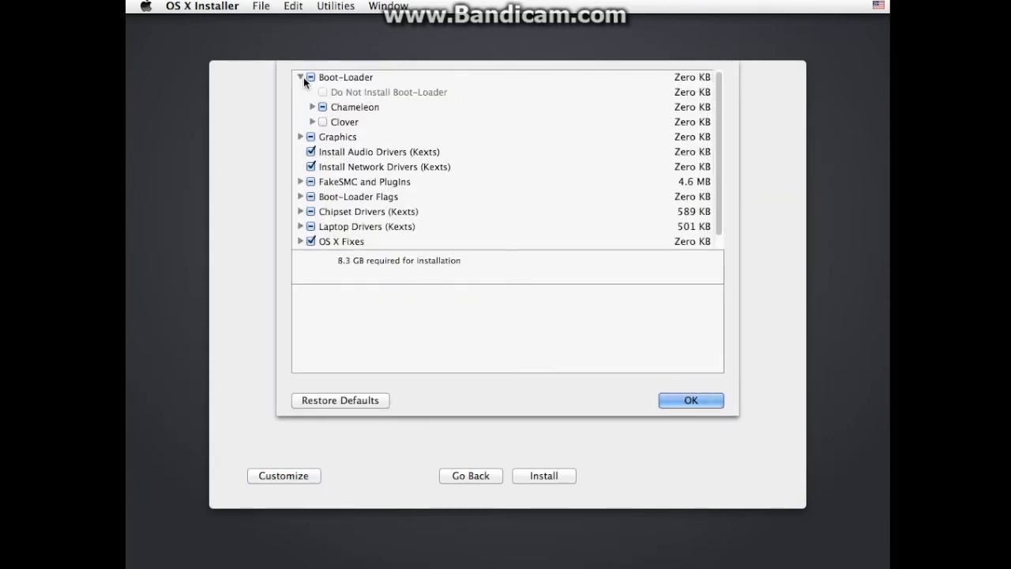
left_click(312, 106)
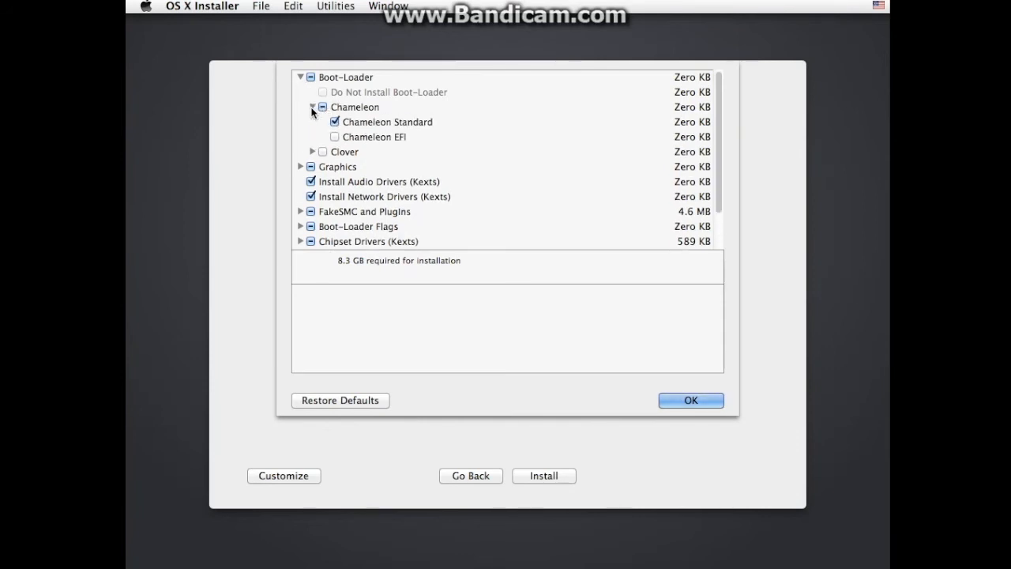
left_click(312, 109)
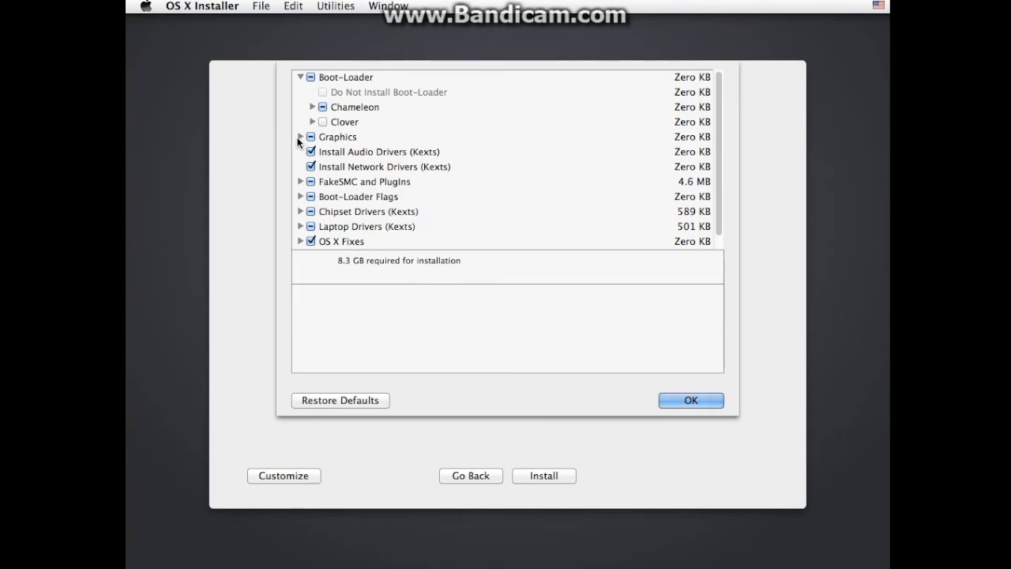
left_click(301, 137)
left_click(301, 139)
left_click(300, 182)
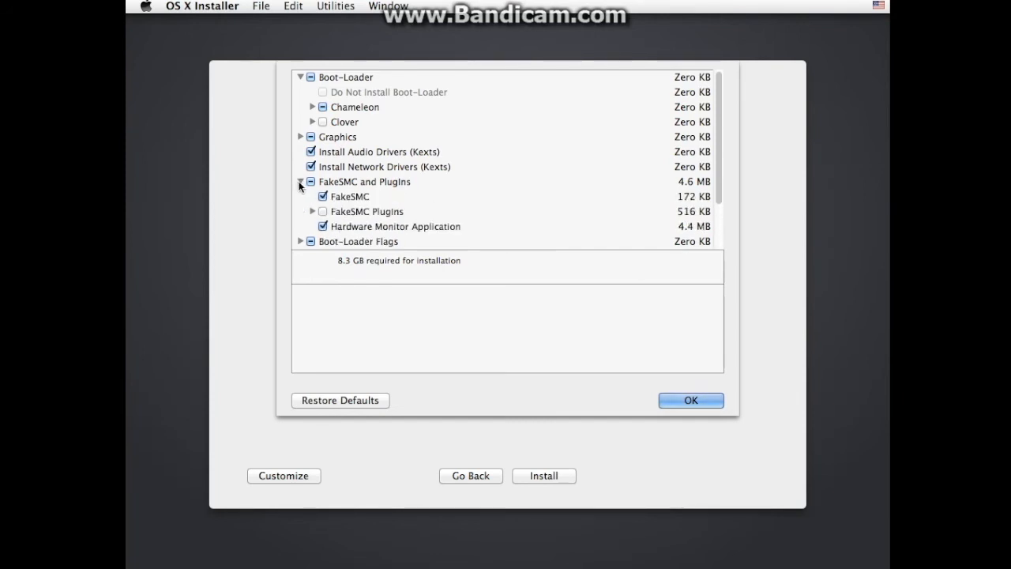
left_click(300, 183)
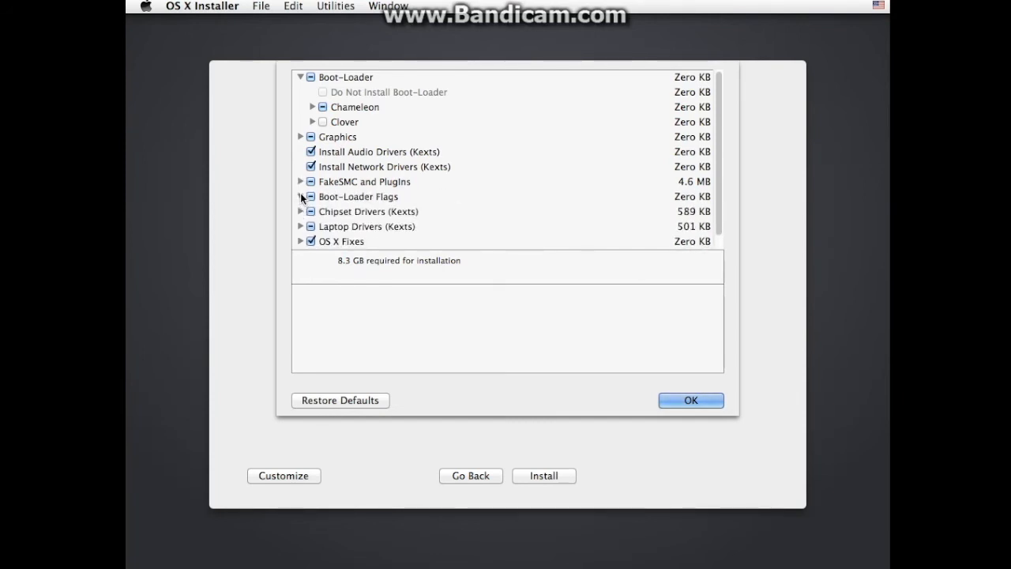
left_click(300, 196)
left_click(300, 196)
left_click(300, 211)
left_click(300, 211)
left_click(300, 211)
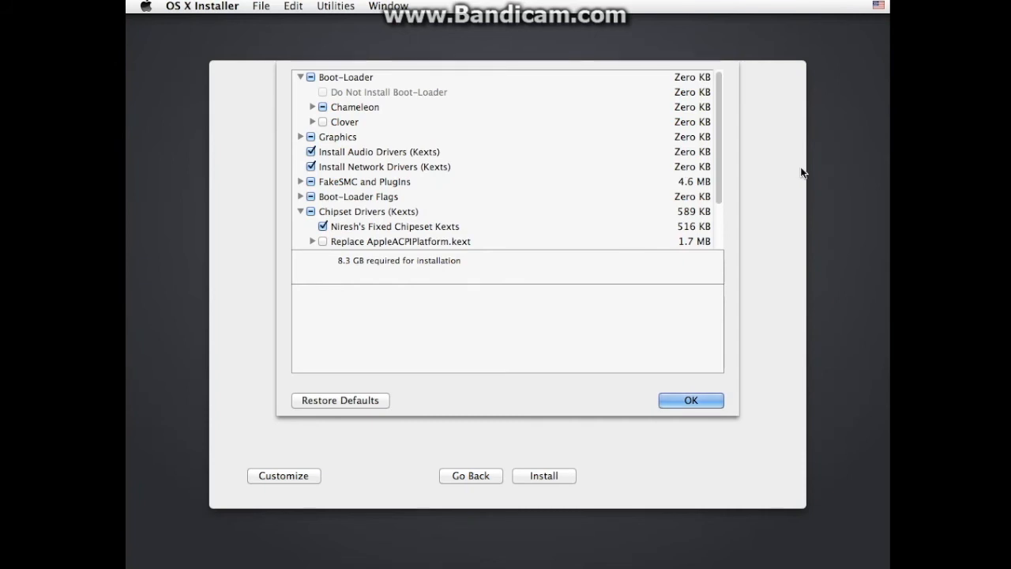
Examine the packages in the OS X Fixes, Laptop Drivers and Other Optimizations groups of the customization list.
left_click_drag(716, 181, 710, 229)
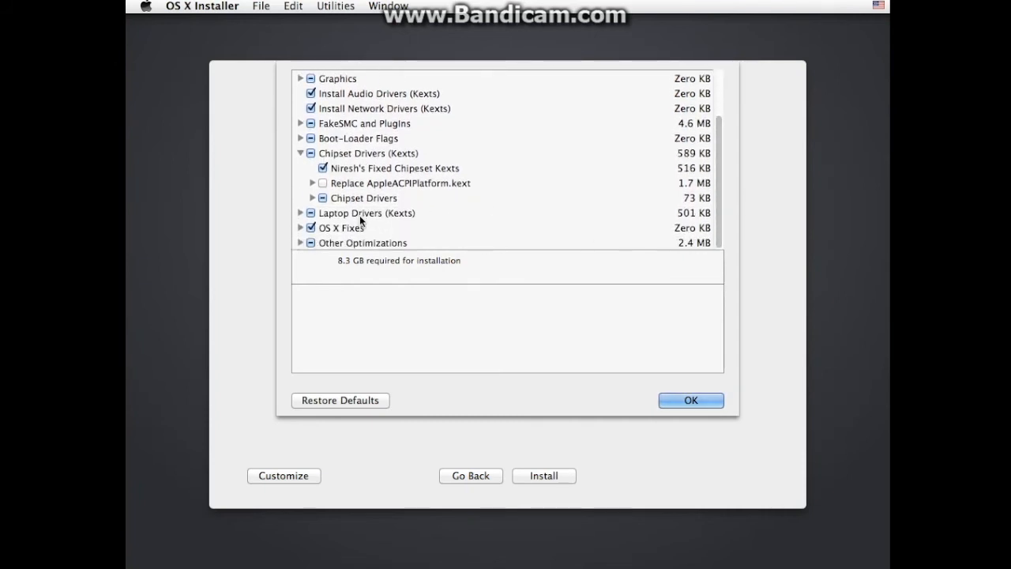
left_click(310, 227)
left_click(300, 227)
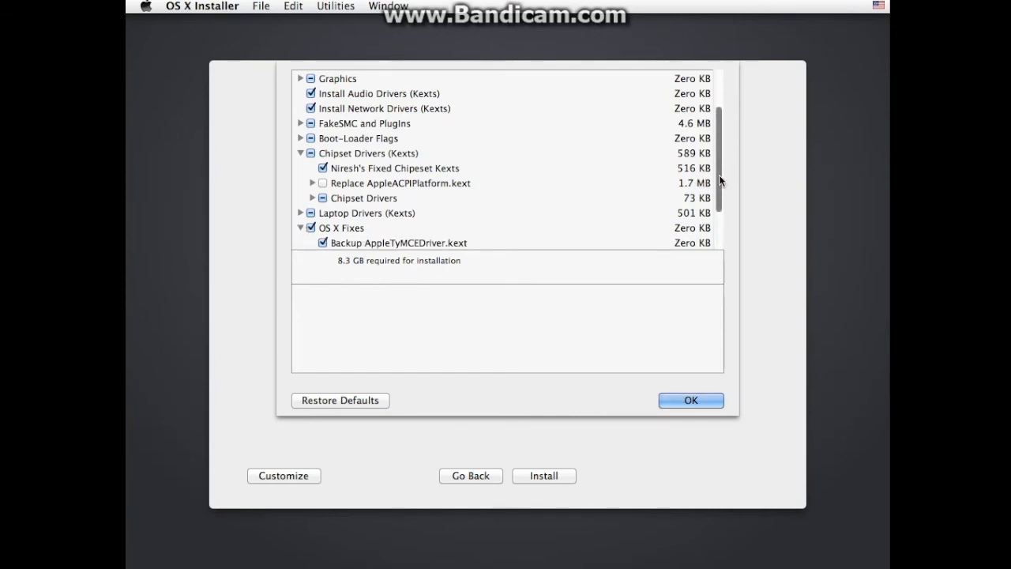
scroll(720, 174, "down", 4)
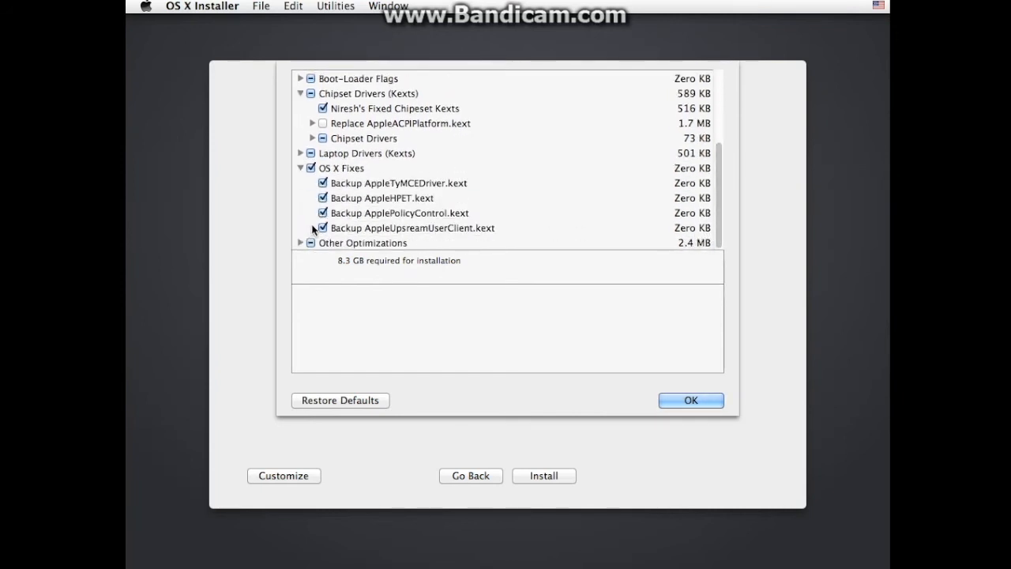
left_click(301, 153)
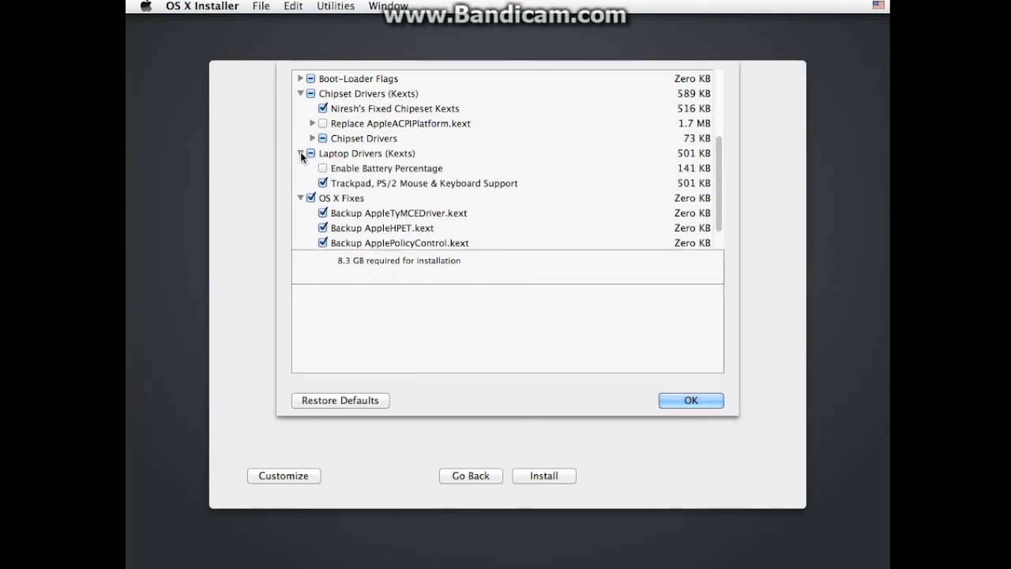
left_click(300, 152)
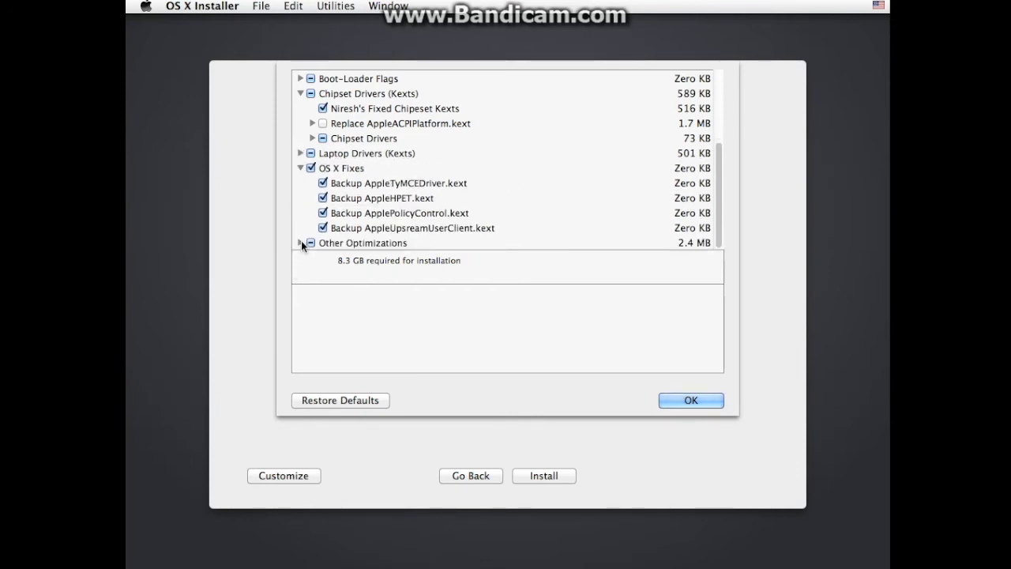
left_click(301, 242)
scroll(715, 186, "down", 3)
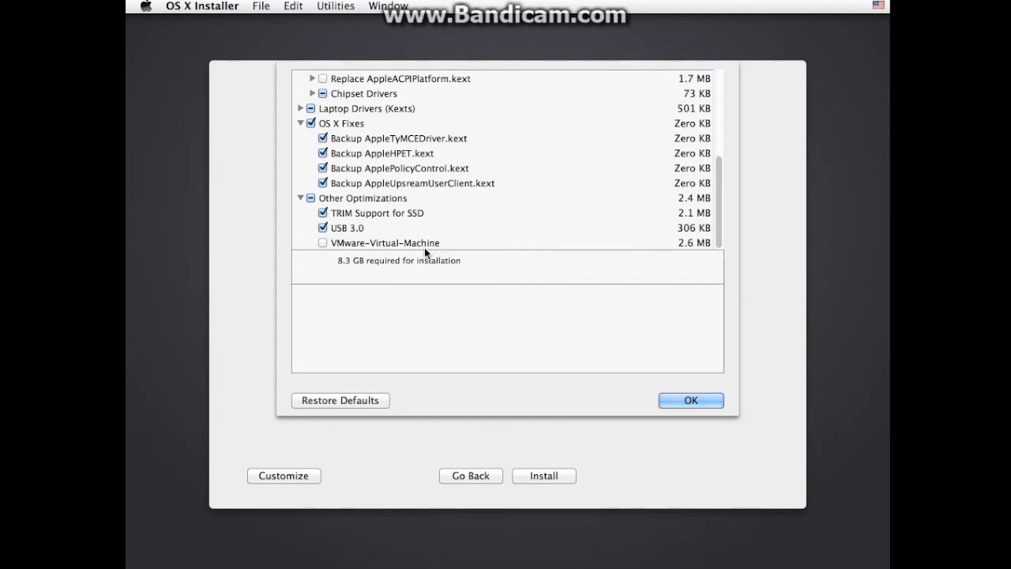
Accept the default package selection and start installing OS X on Macintosh HDD.
left_click(694, 401)
left_click(546, 475)
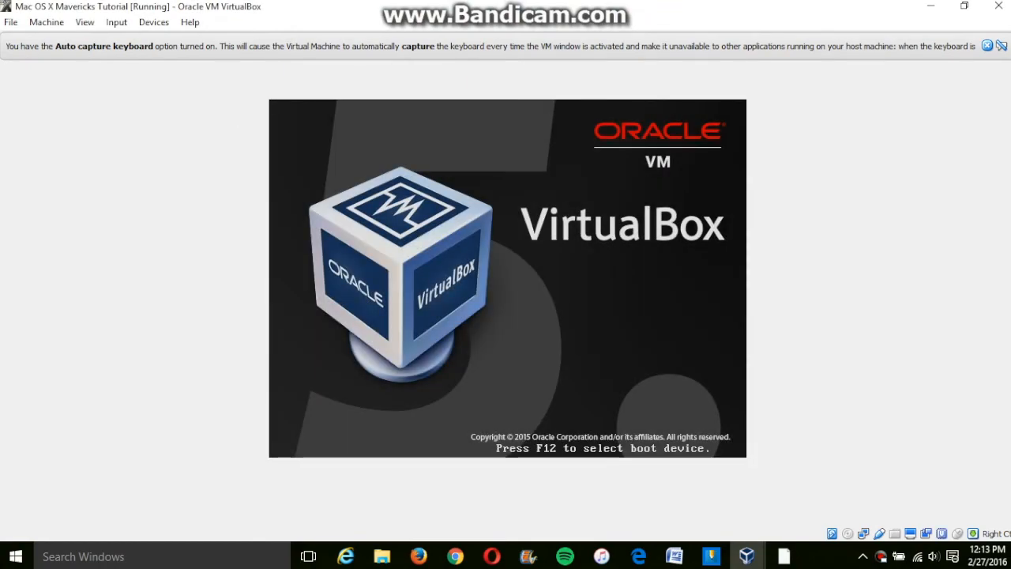
Switch the booting Mac OS X Mavericks Tutorial virtual machine to full-screen mode and confirm the switch.
key("ctrl+f")
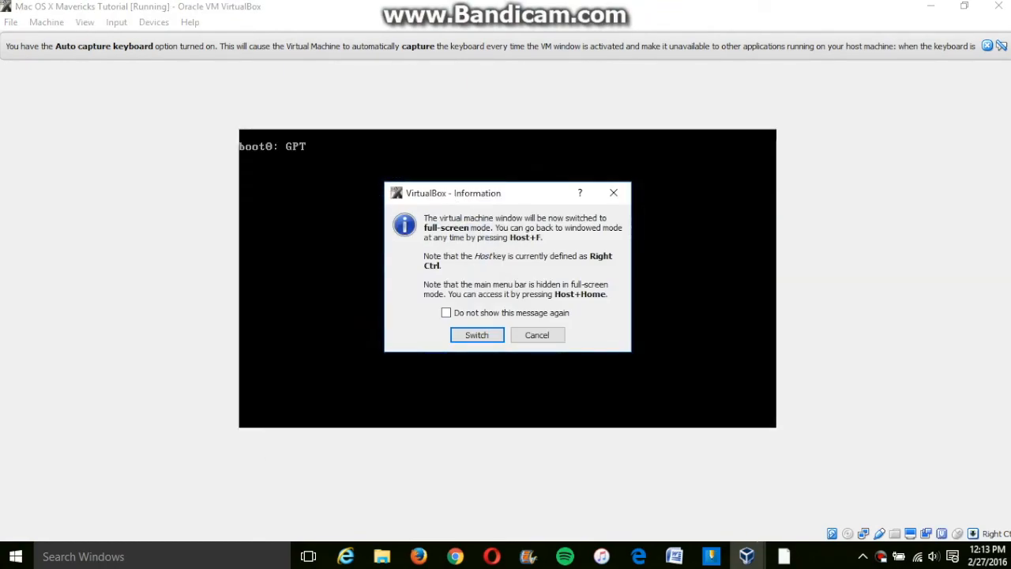
key("Return")
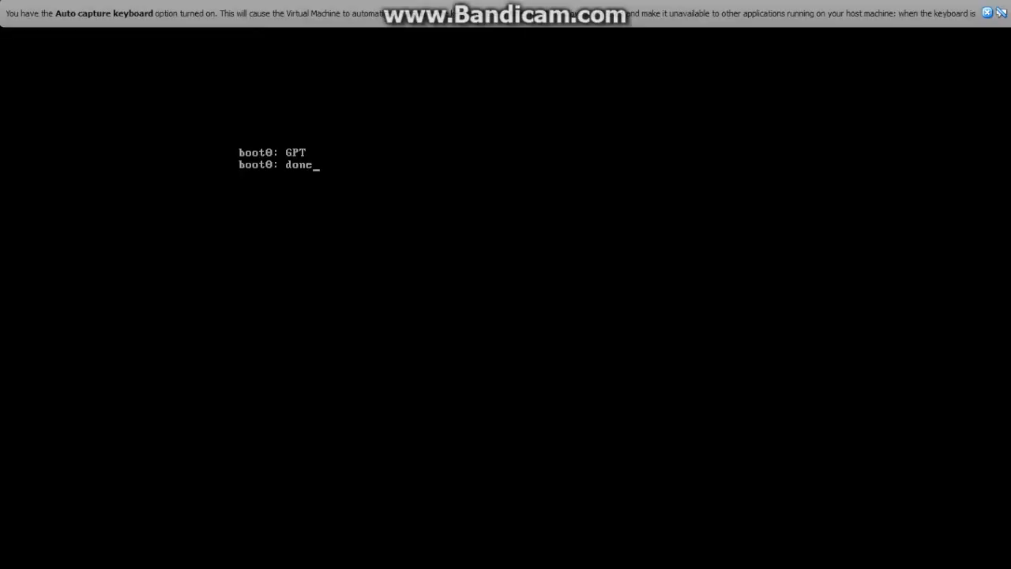